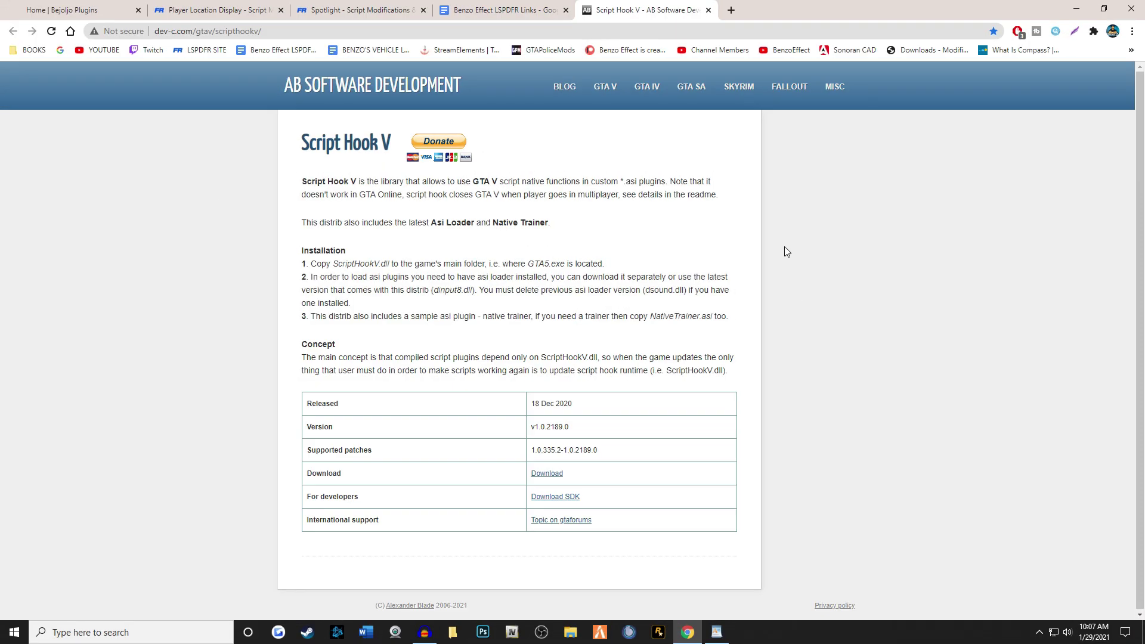
Step: Download the ScriptHookV zip from the Script Hook V page's info table
{"action": "left_click", "coordinate": [548, 473]}
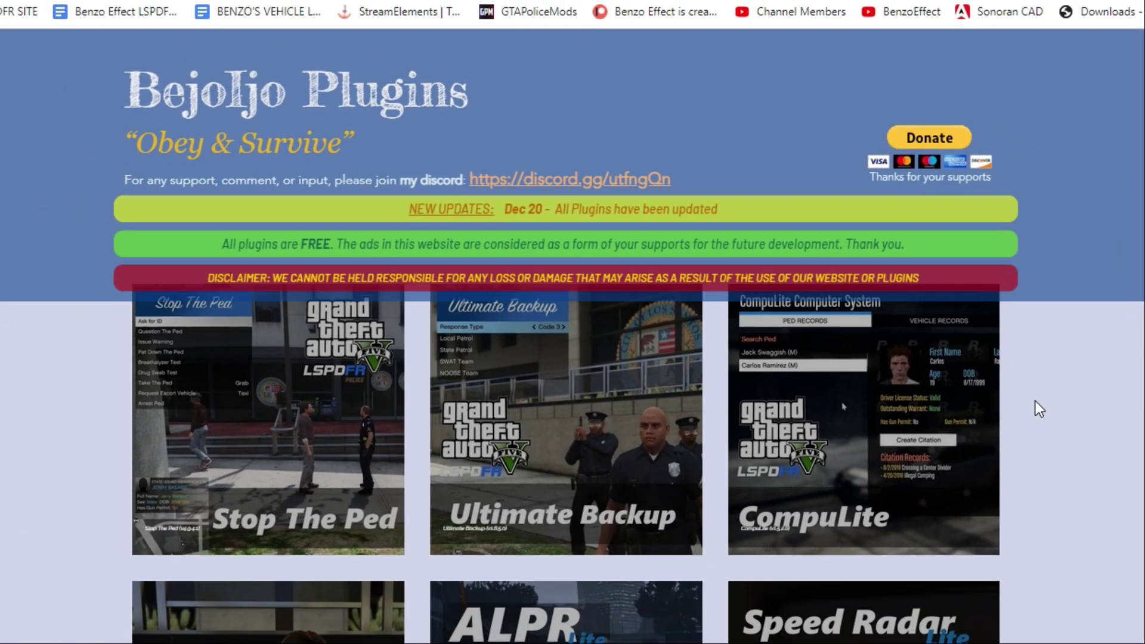
Step: Open the Stop The Ped tile on Bejoljo Plugins and scroll to its v4.9.4.1 download section
{"action": "scroll", "coordinate": [218, 504], "scroll_direction": "down", "scroll_amount": 1}
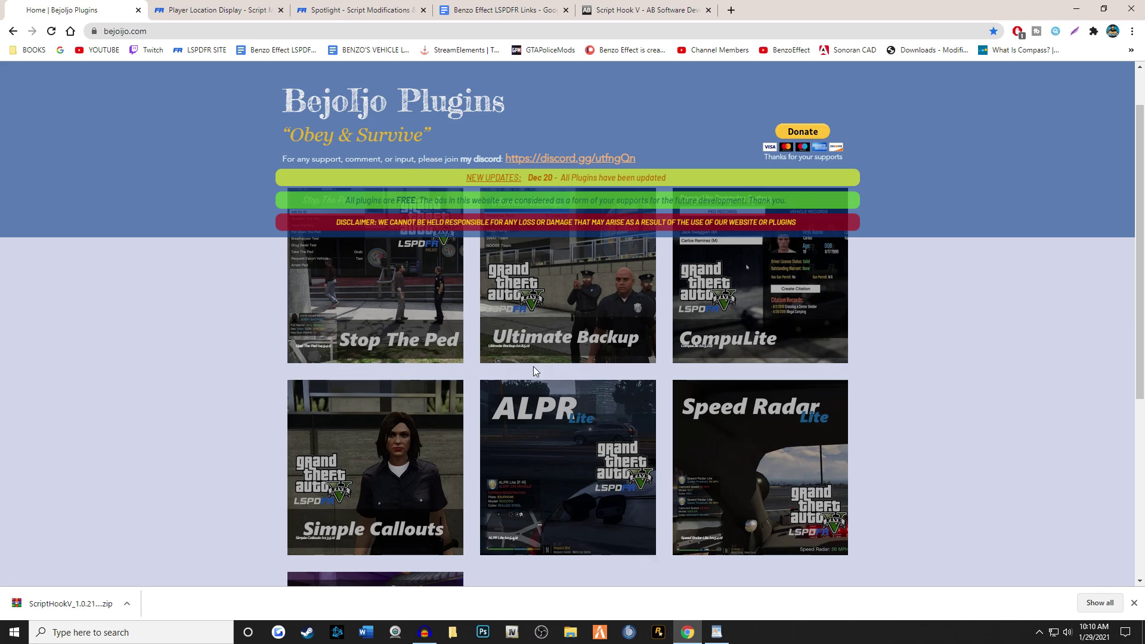
{"action": "left_click", "coordinate": [371, 339]}
{"action": "scroll", "coordinate": [677, 417], "scroll_direction": "down", "scroll_amount": 15}
{"action": "scroll", "coordinate": [666, 387], "scroll_direction": "down", "scroll_amount": 20}
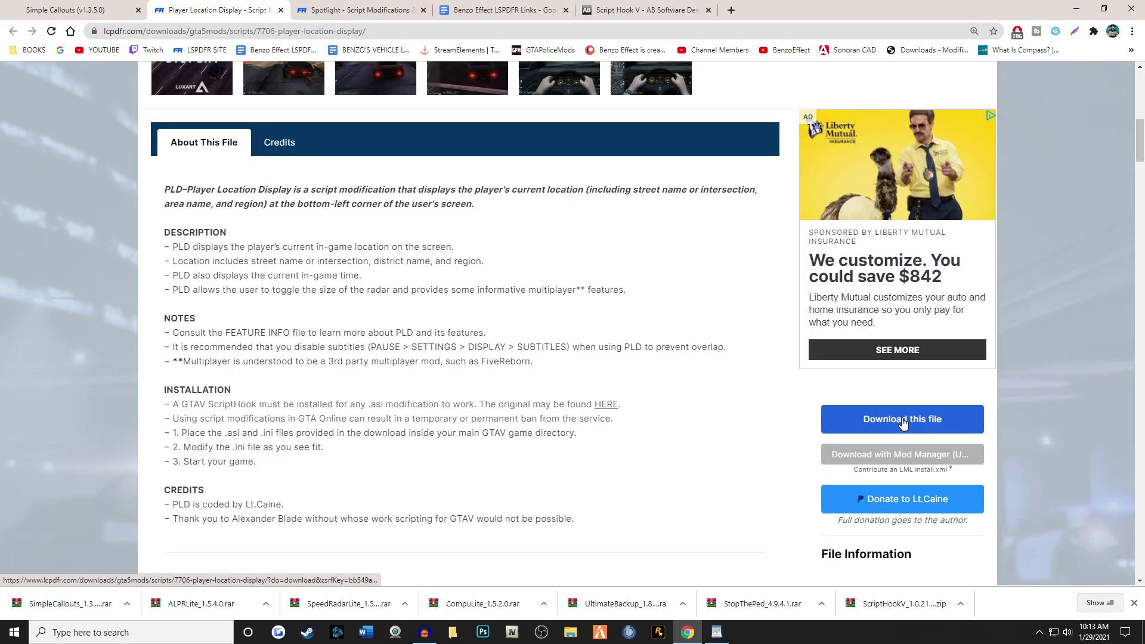
Step: Download Player Location Display after agreeing to the download terms
{"action": "left_click", "coordinate": [903, 421]}
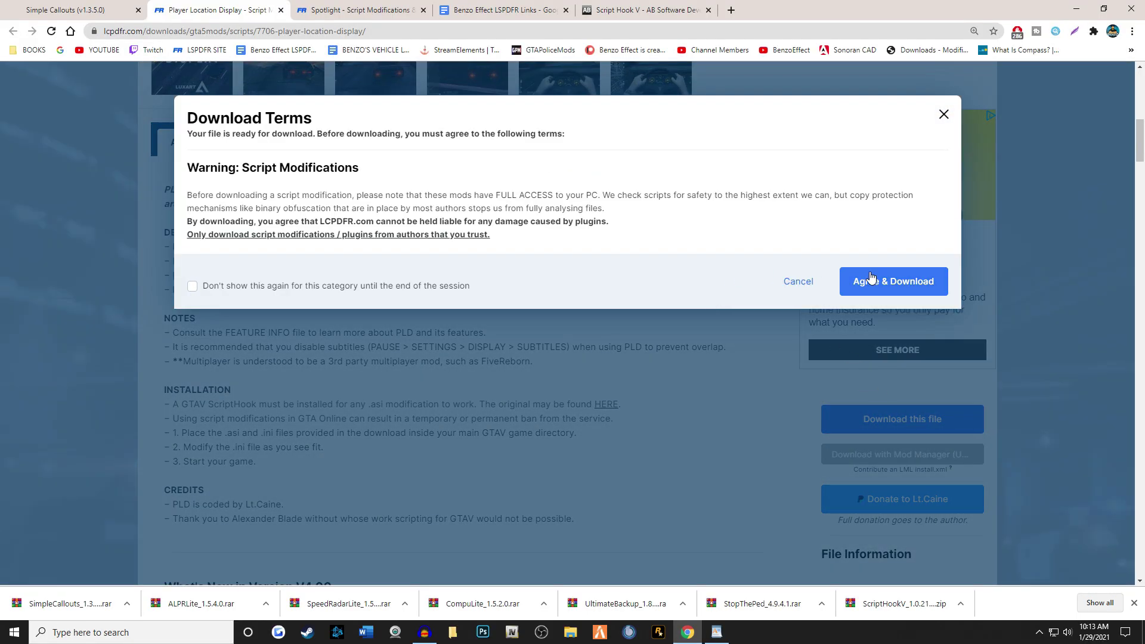
{"action": "left_click", "coordinate": [894, 279]}
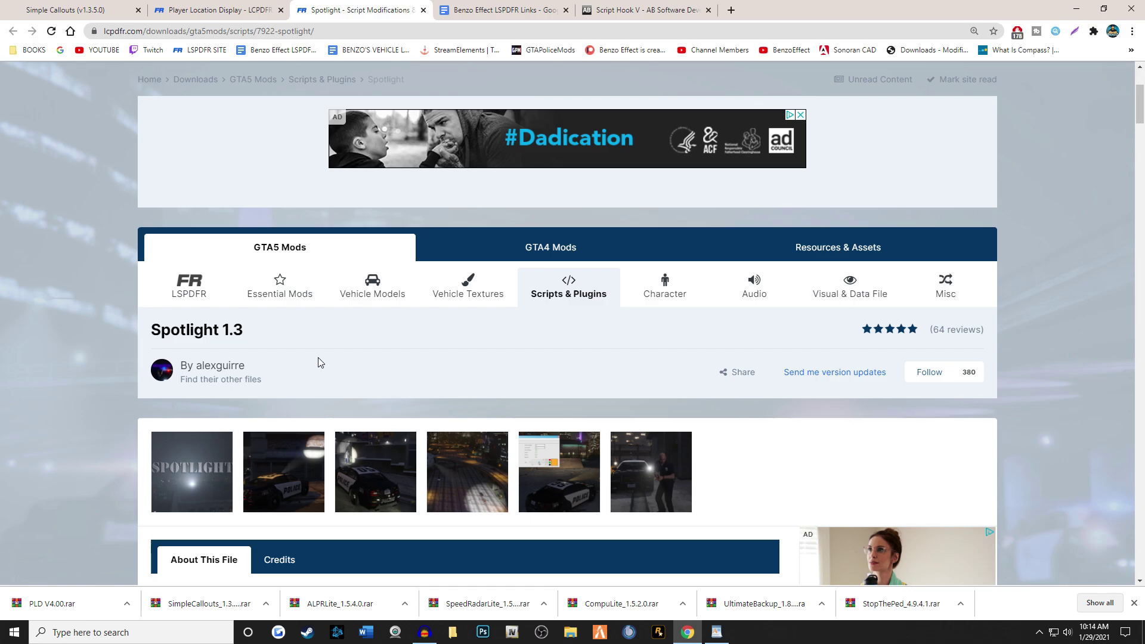
{"action": "scroll", "coordinate": [384, 390], "scroll_direction": "down", "scroll_amount": 5}
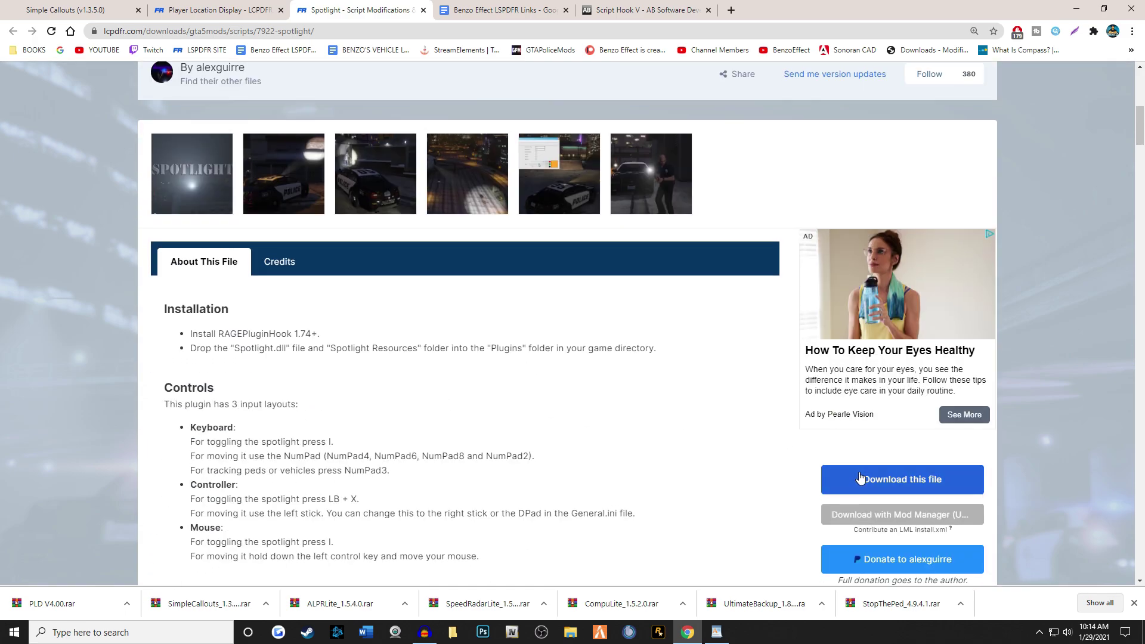
Step: Download Spotlight 1.3 and License Plate Randomizer, accepting the download terms
{"action": "left_click", "coordinate": [901, 480]}
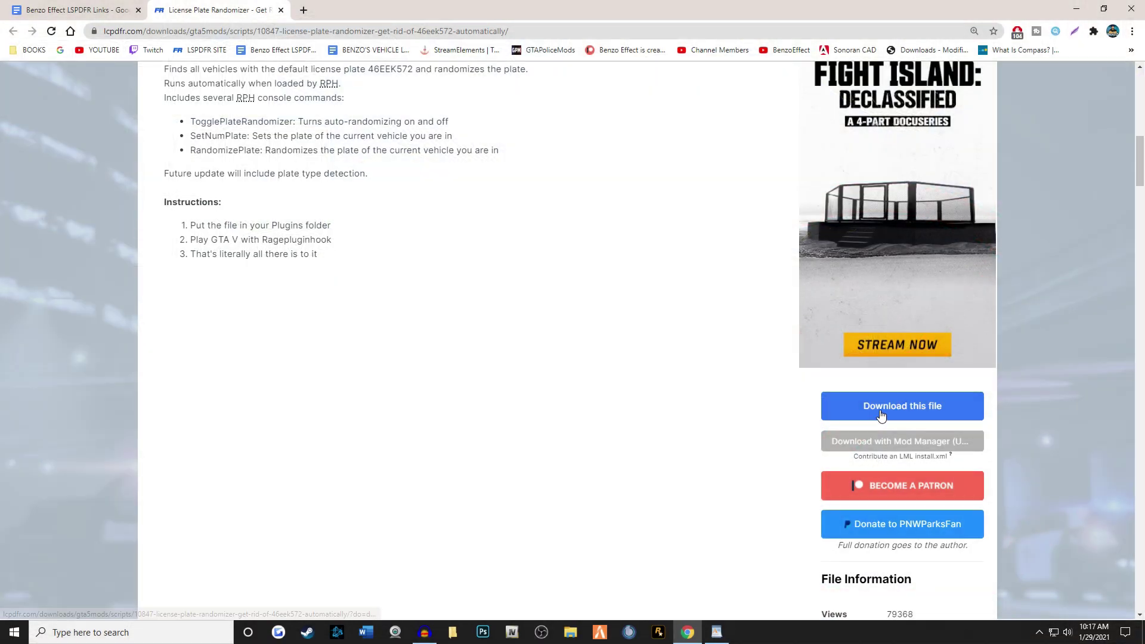
{"action": "left_click", "coordinate": [884, 403]}
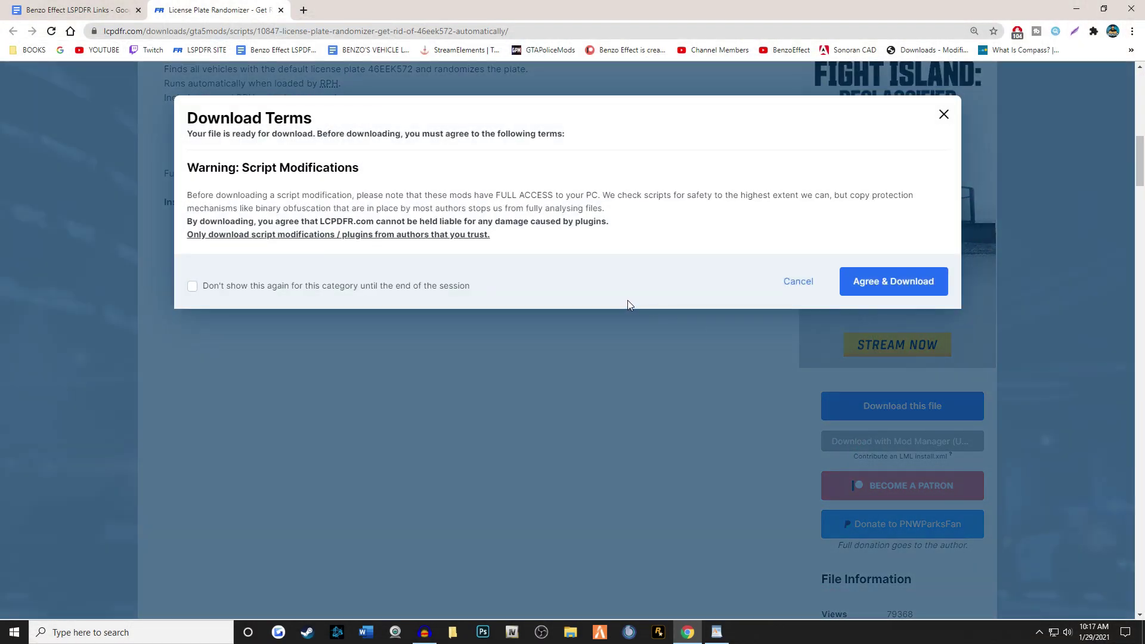
{"action": "left_click", "coordinate": [853, 281]}
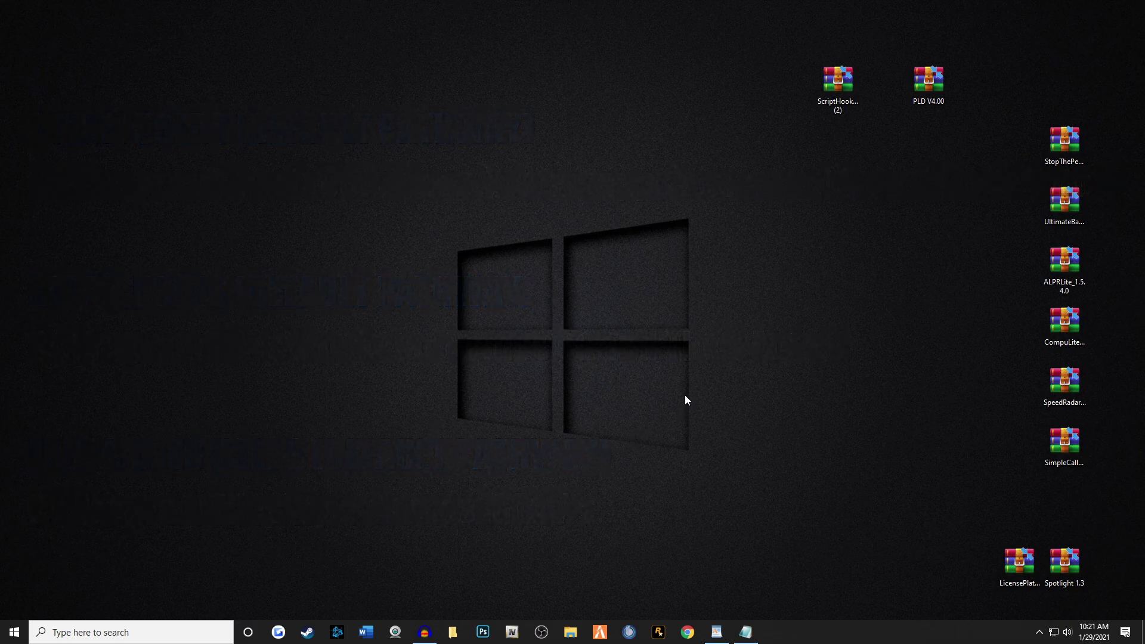
Step: Open the Grand Theft Auto V folder and extract 'bin' from the ScriptHookV zip to the desktop
{"action": "right_click", "coordinate": [570, 632]}
{"action": "left_click", "coordinate": [553, 468]}
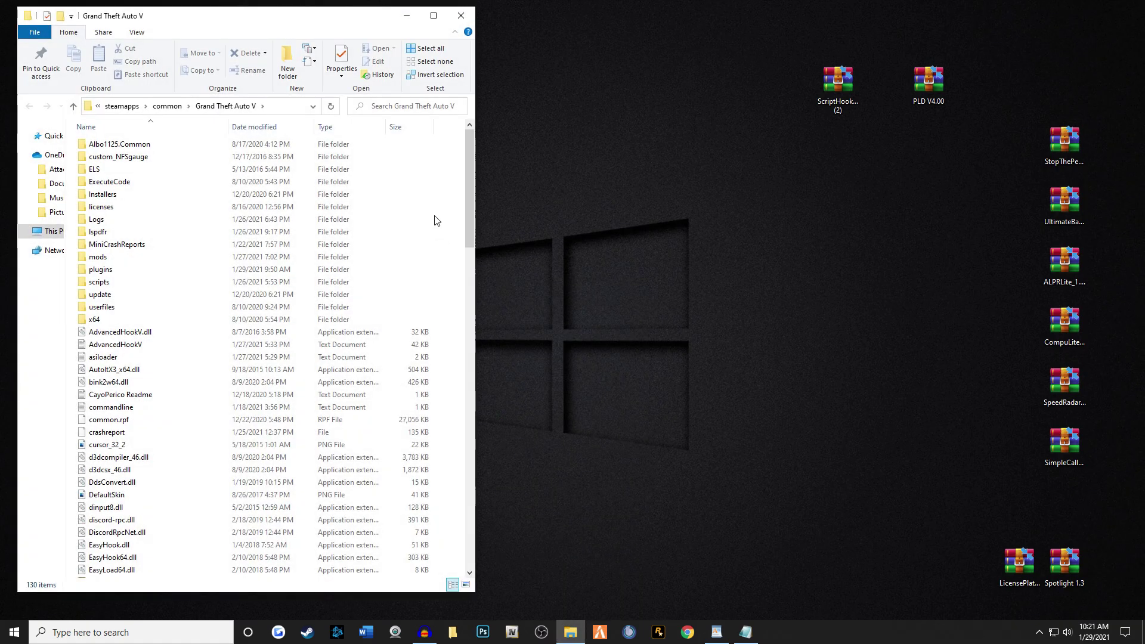
{"action": "double_click", "coordinate": [836, 81]}
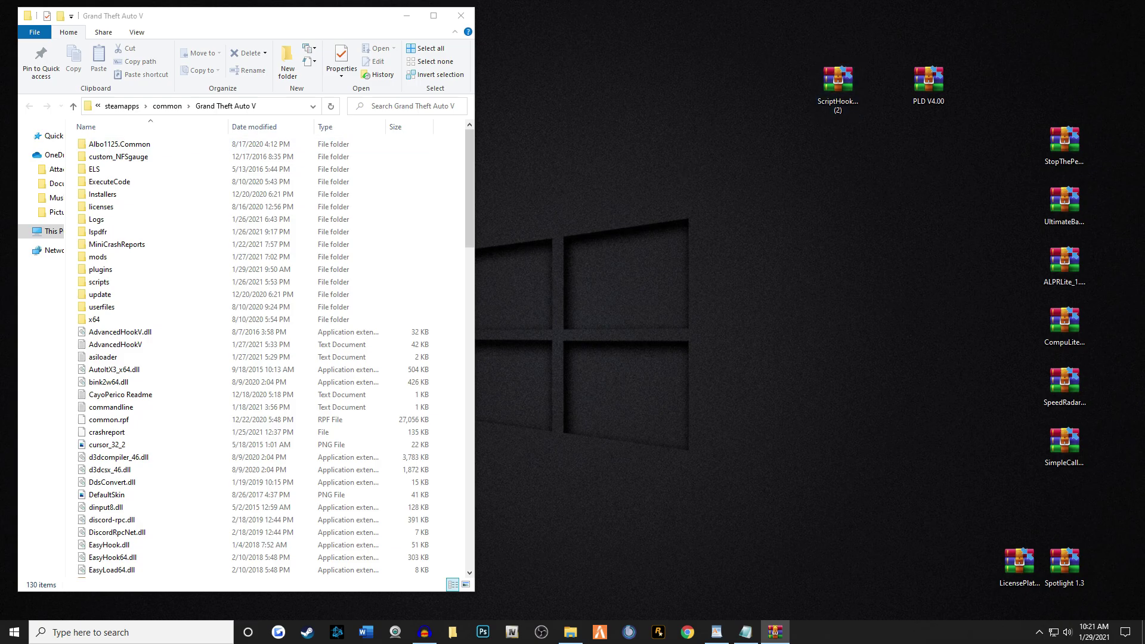
{"action": "left_click_drag", "start_coordinate": [679, 264], "coordinate": [843, 185]}
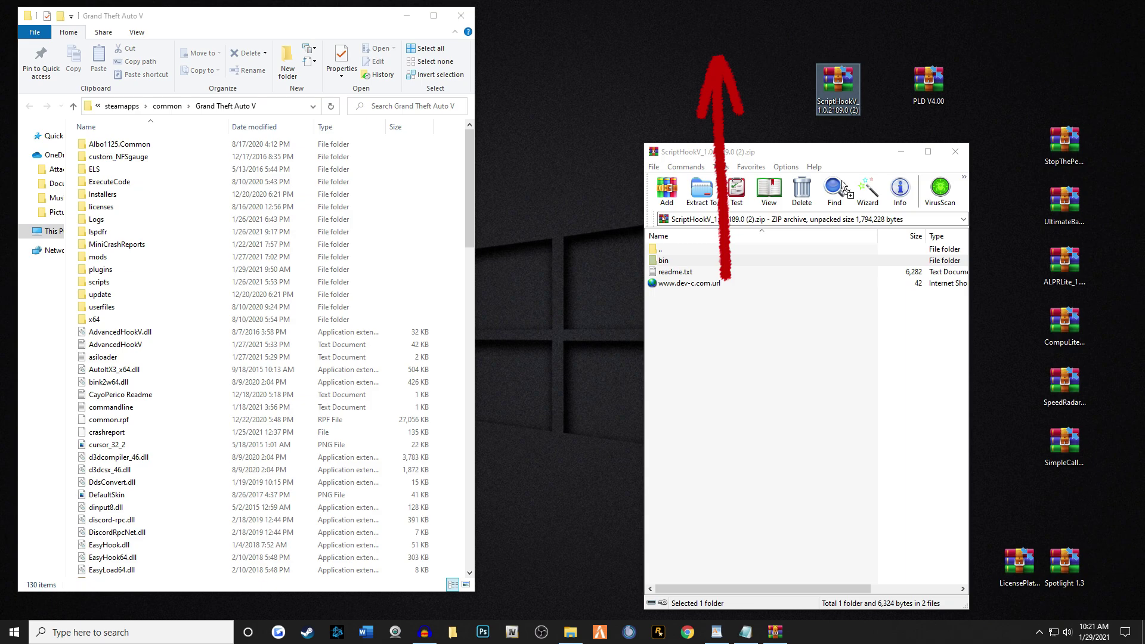
{"action": "left_click", "coordinate": [955, 152]}
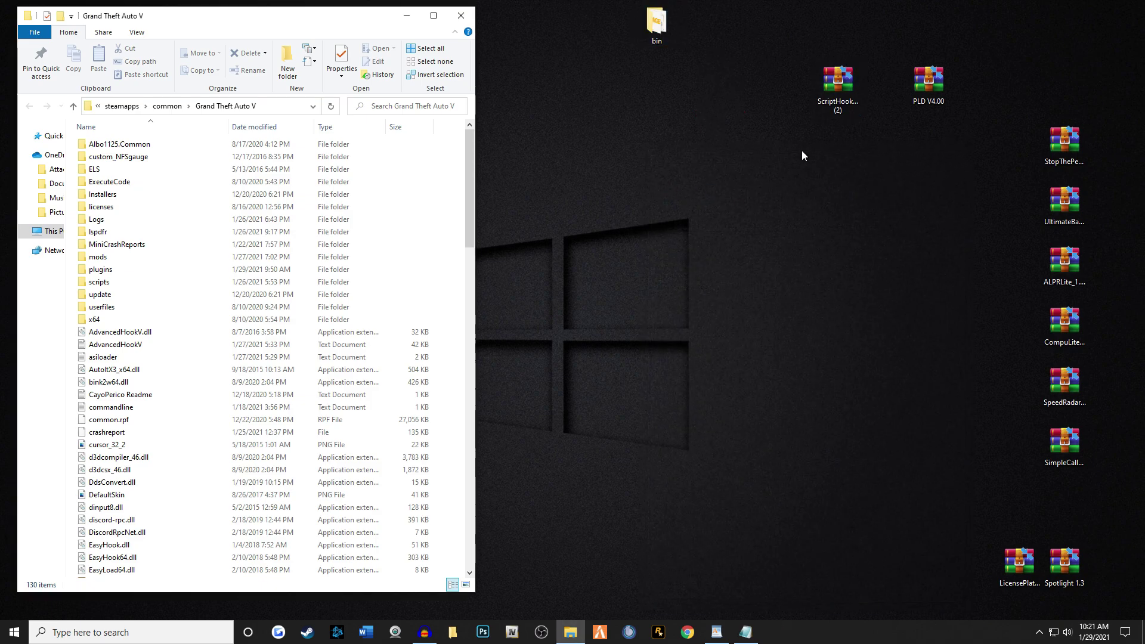
{"action": "left_click_drag", "start_coordinate": [654, 21], "coordinate": [842, 274]}
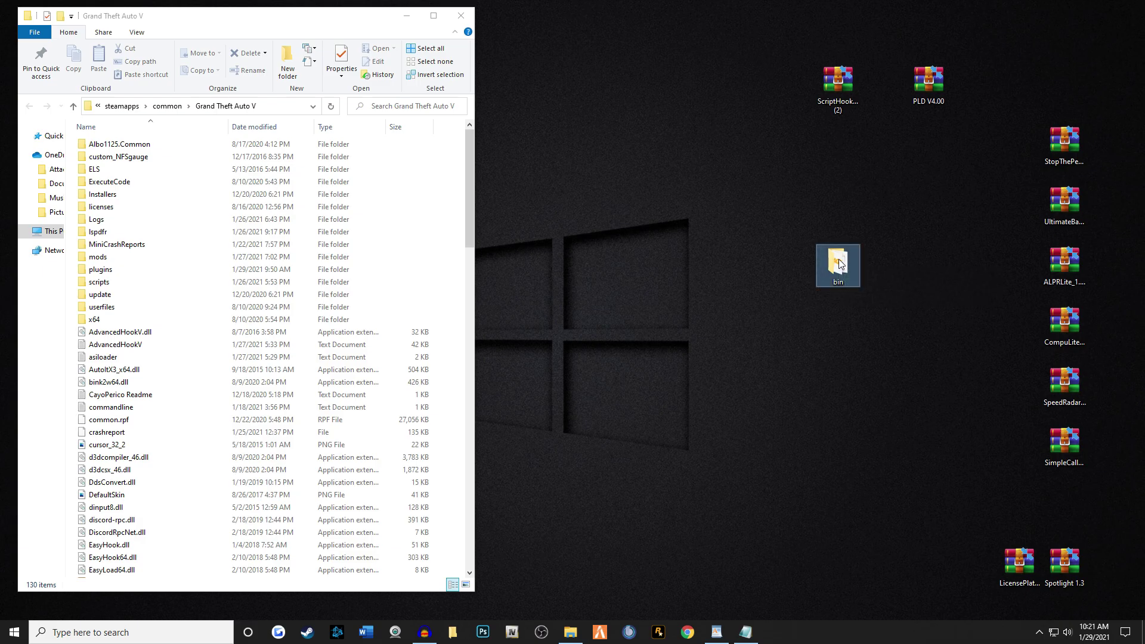
Step: Move dinput8.dll and ScriptHookV.dll from bin into Grand Theft Auto V, replacing existing copies
{"action": "double_click", "coordinate": [837, 263]}
{"action": "left_click_drag", "start_coordinate": [356, 36], "coordinate": [1144, 179]}
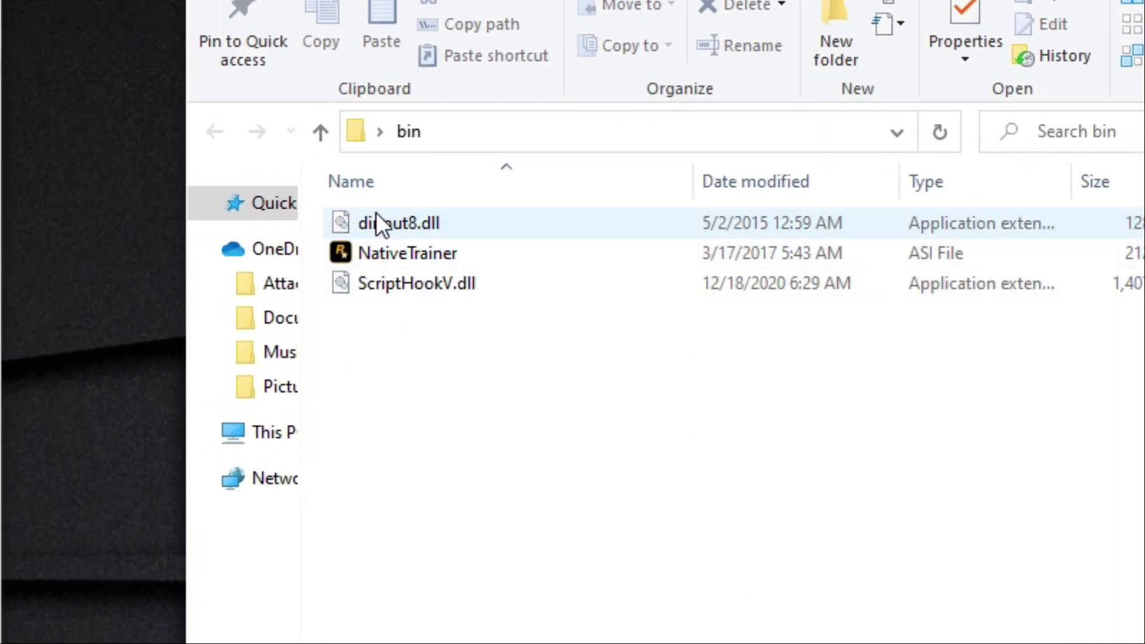
{"action": "left_click", "coordinate": [376, 214]}
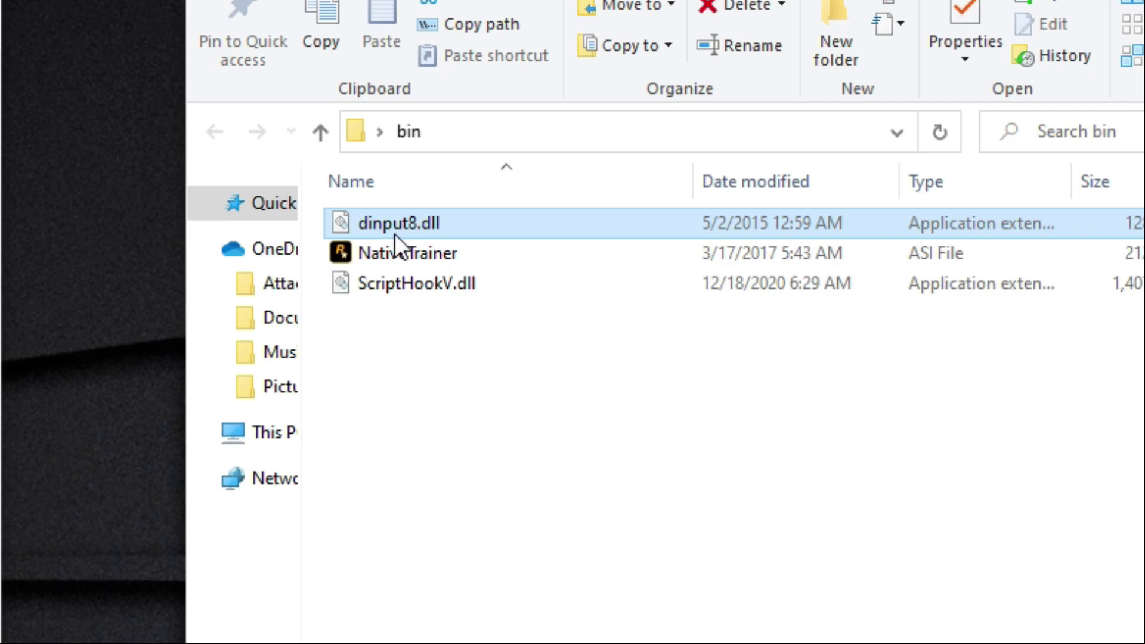
{"action": "left_click", "coordinate": [409, 288], "text": "ctrl"}
{"action": "left_click_drag", "start_coordinate": [633, 227], "coordinate": [416, 413]}
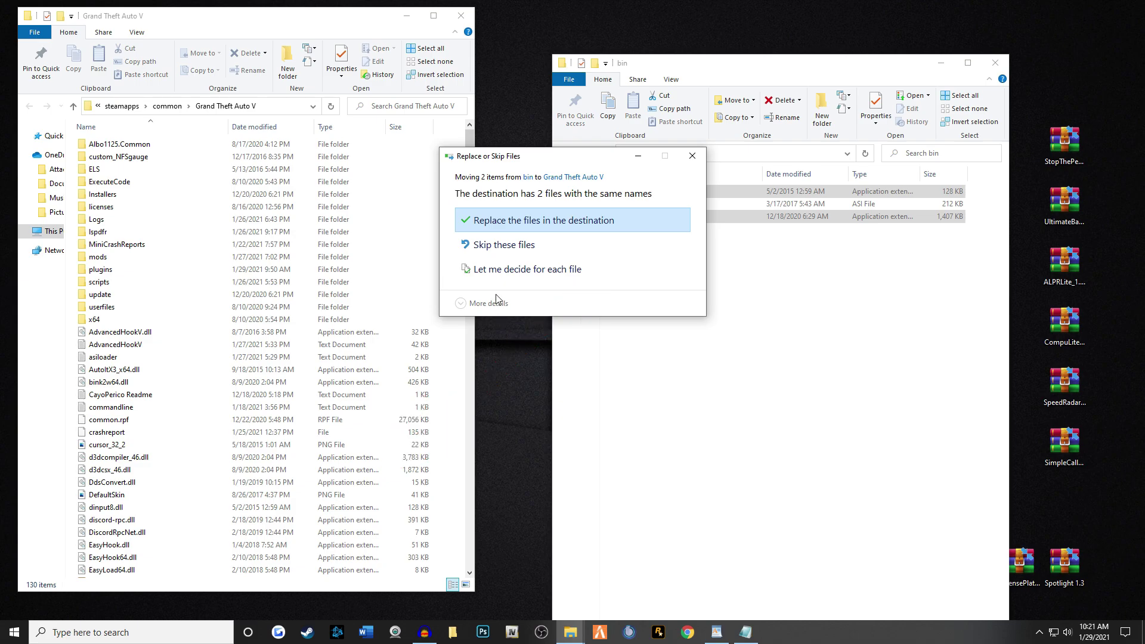
{"action": "left_click", "coordinate": [507, 222]}
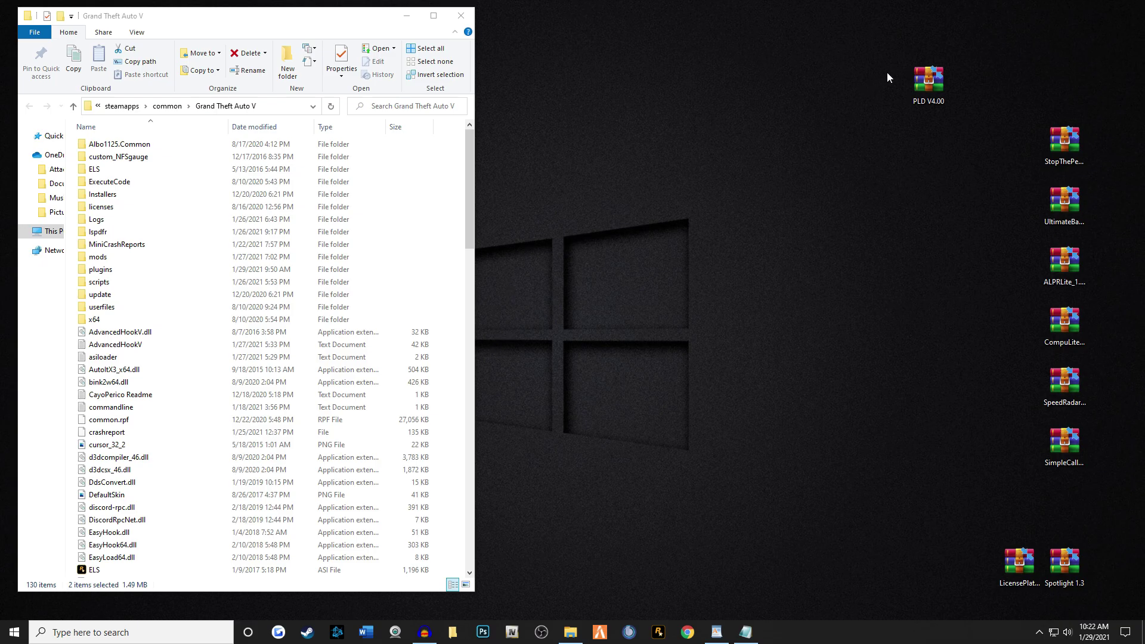
Step: Extract INSTALLATION FILES from the PLD V4.00 archive to the desktop and open it
{"action": "double_click", "coordinate": [923, 81]}
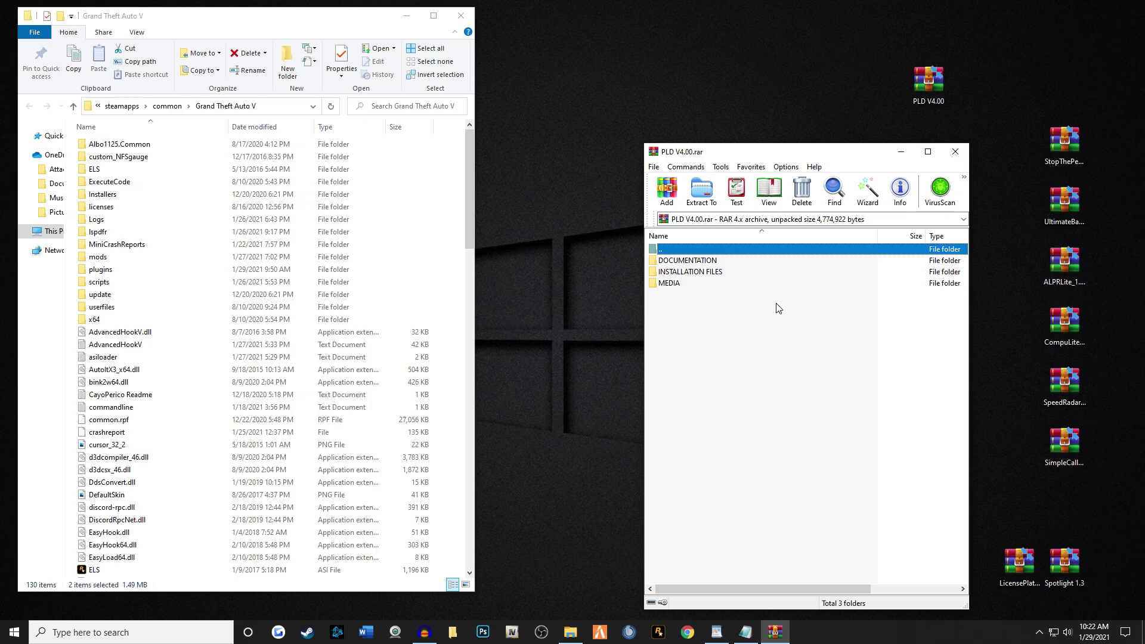
{"action": "left_click", "coordinate": [689, 274]}
{"action": "left_click_drag", "start_coordinate": [690, 275], "coordinate": [670, 91]}
{"action": "left_click", "coordinate": [954, 151]}
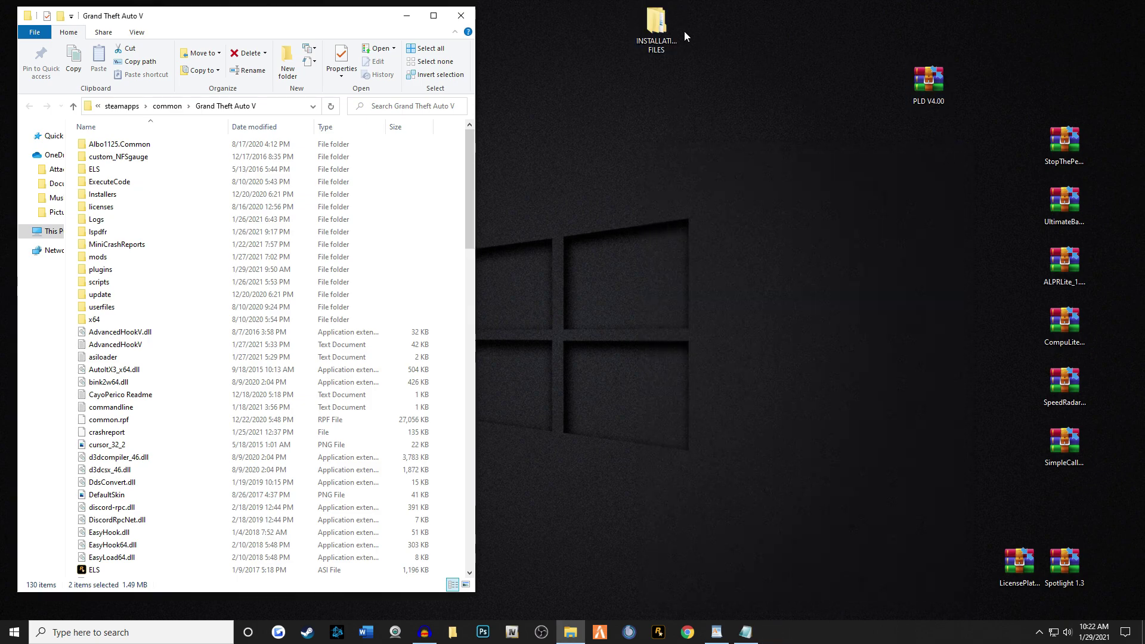
{"action": "left_click_drag", "start_coordinate": [647, 25], "coordinate": [742, 202]}
{"action": "double_click", "coordinate": [742, 201]}
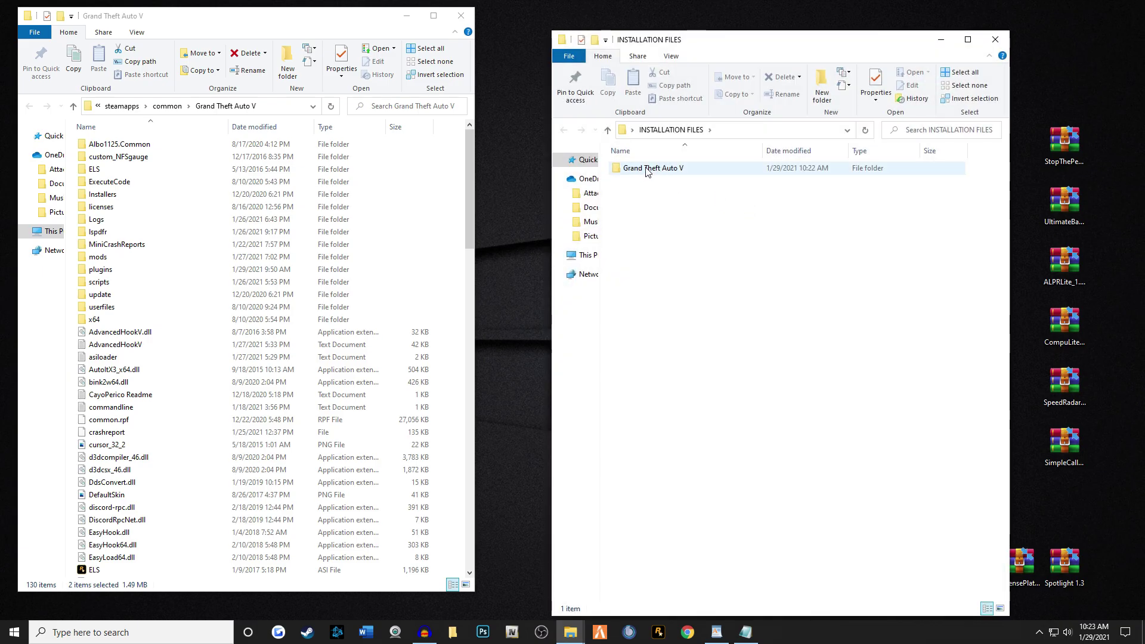
Step: Move both PLD files into the Grand Theft Auto V folder, replacing copies, then close INSTALLATION FILES
{"action": "double_click", "coordinate": [666, 171]}
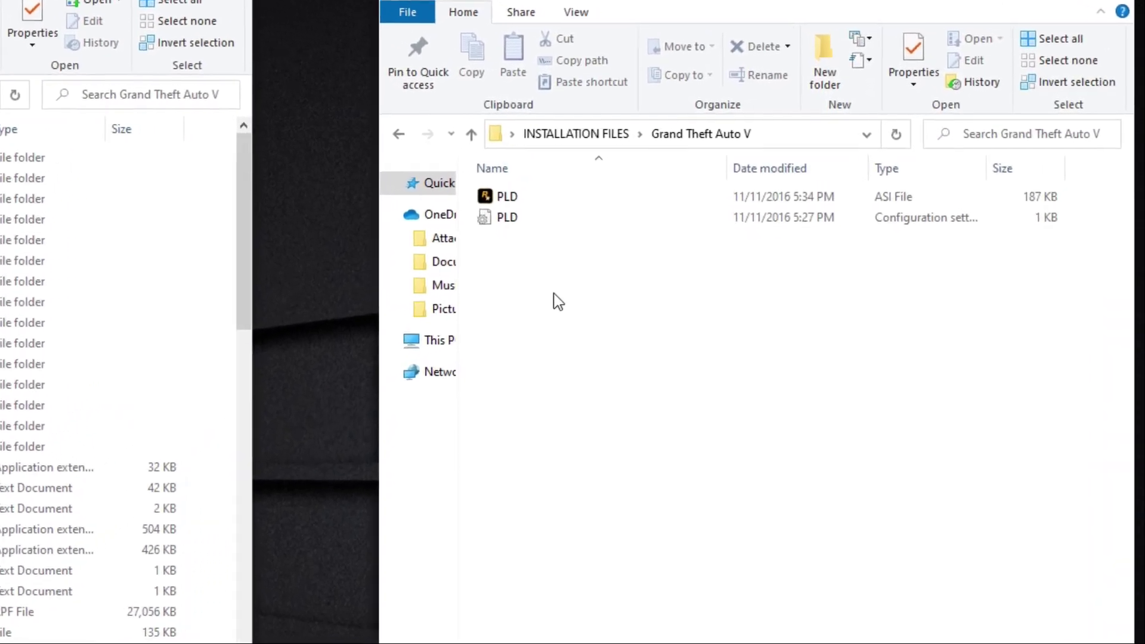
{"action": "left_click_drag", "start_coordinate": [582, 245], "coordinate": [562, 192]}
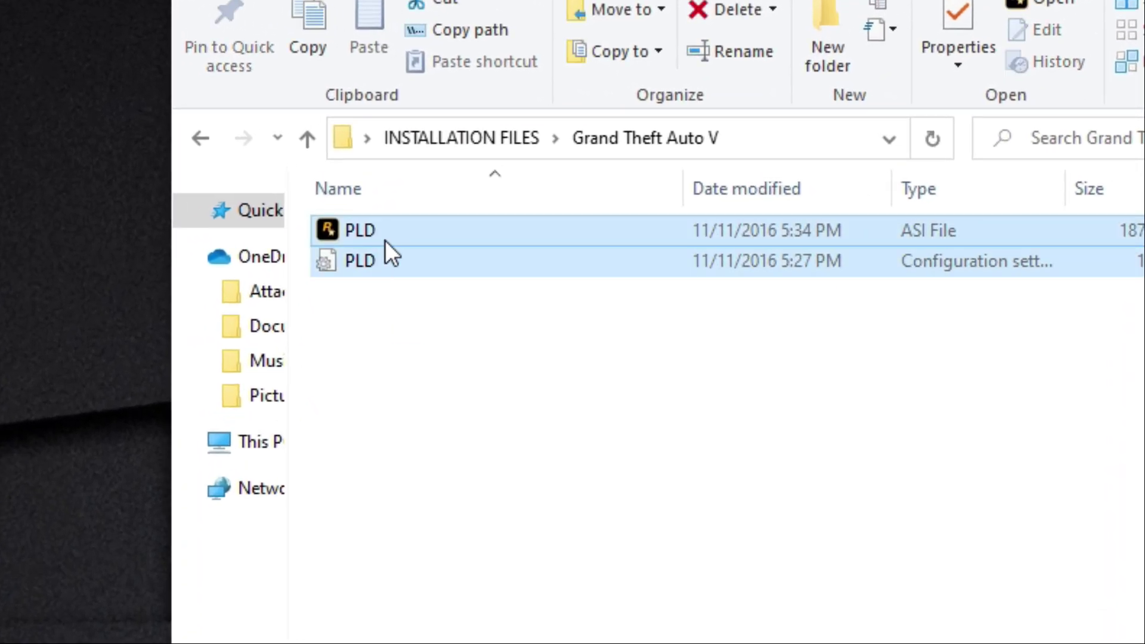
{"action": "left_click", "coordinate": [421, 339]}
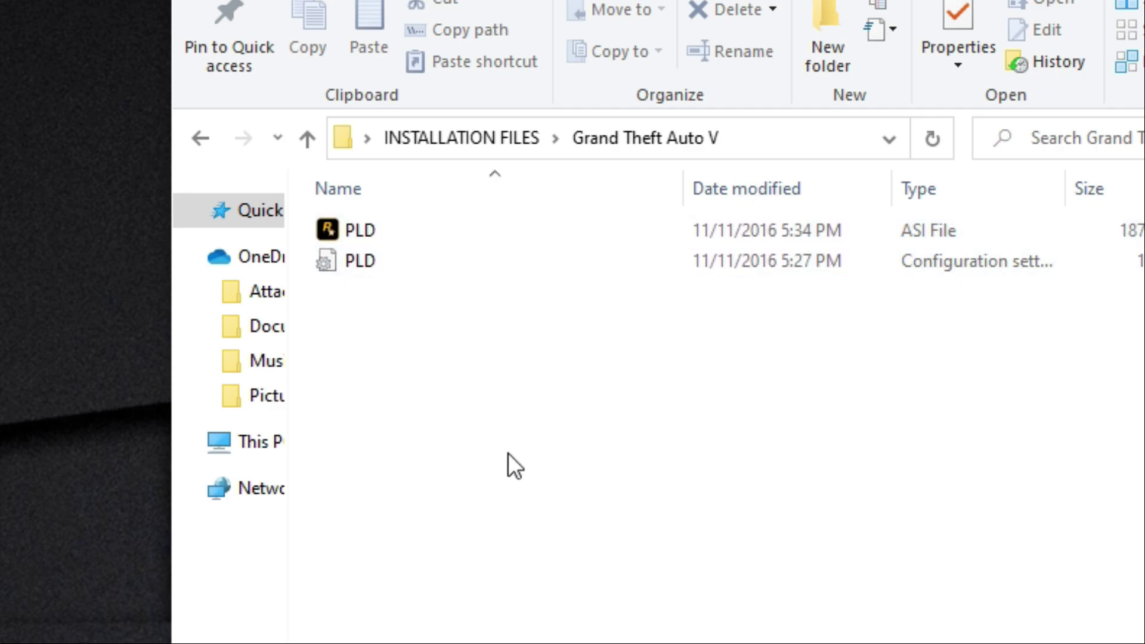
{"action": "left_click_drag", "start_coordinate": [459, 432], "coordinate": [327, 225]}
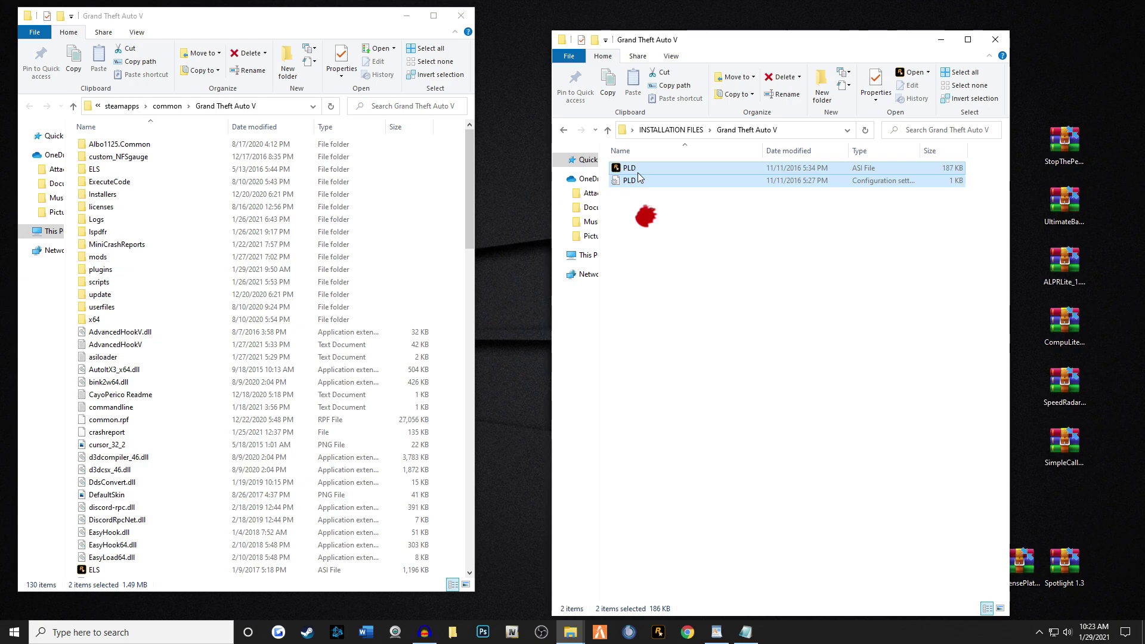
{"action": "left_click_drag", "start_coordinate": [638, 178], "coordinate": [394, 448]}
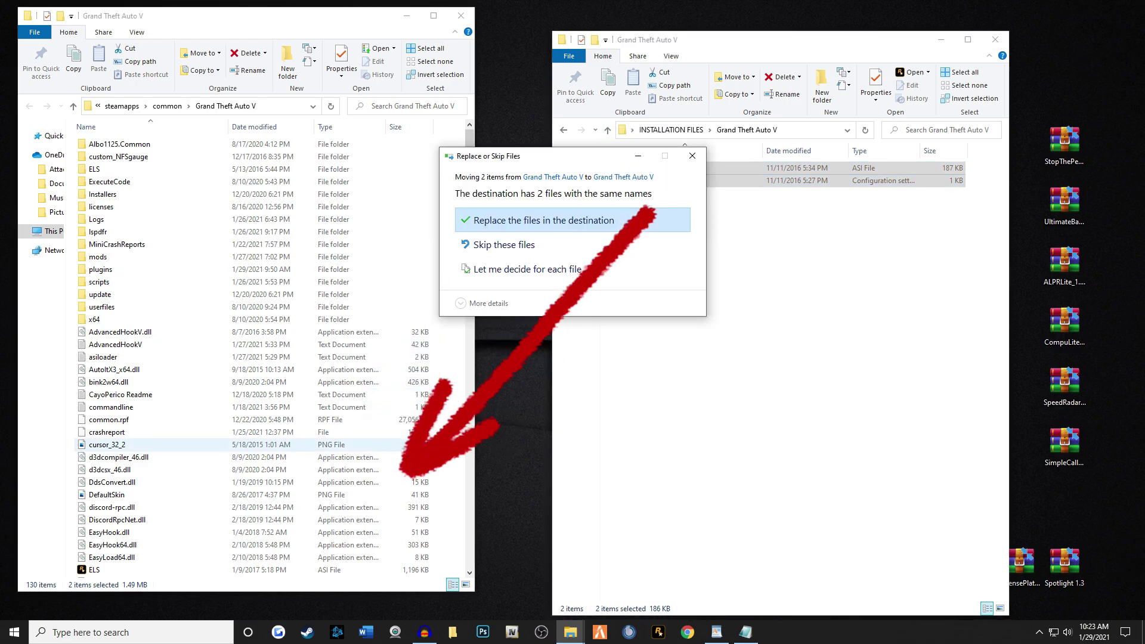
{"action": "left_click", "coordinate": [510, 226]}
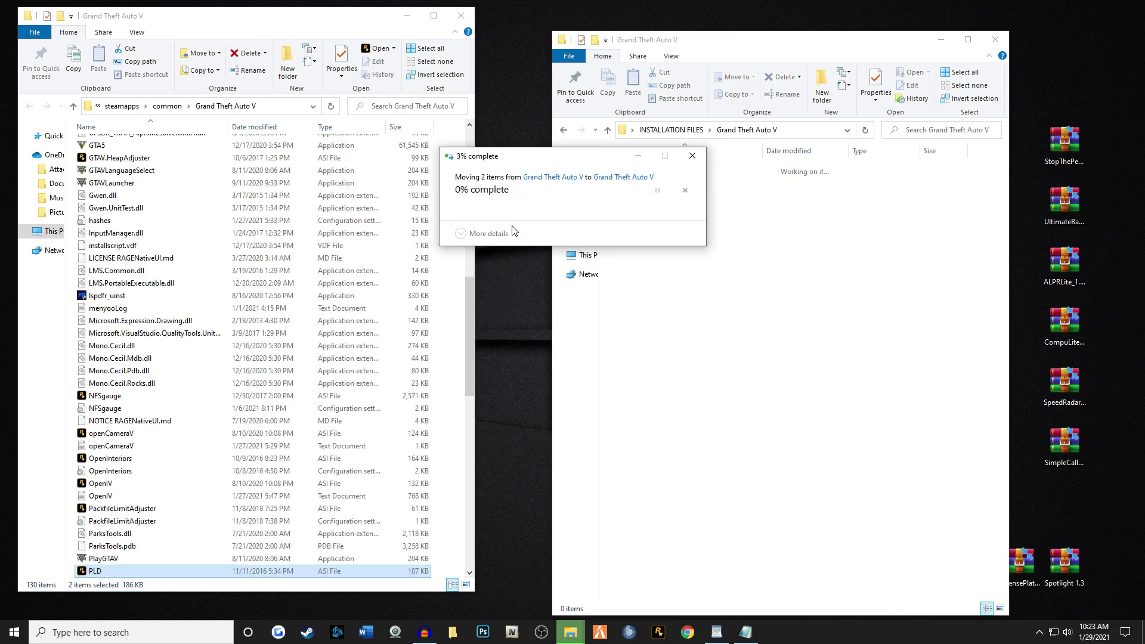
{"action": "left_click", "coordinate": [994, 40]}
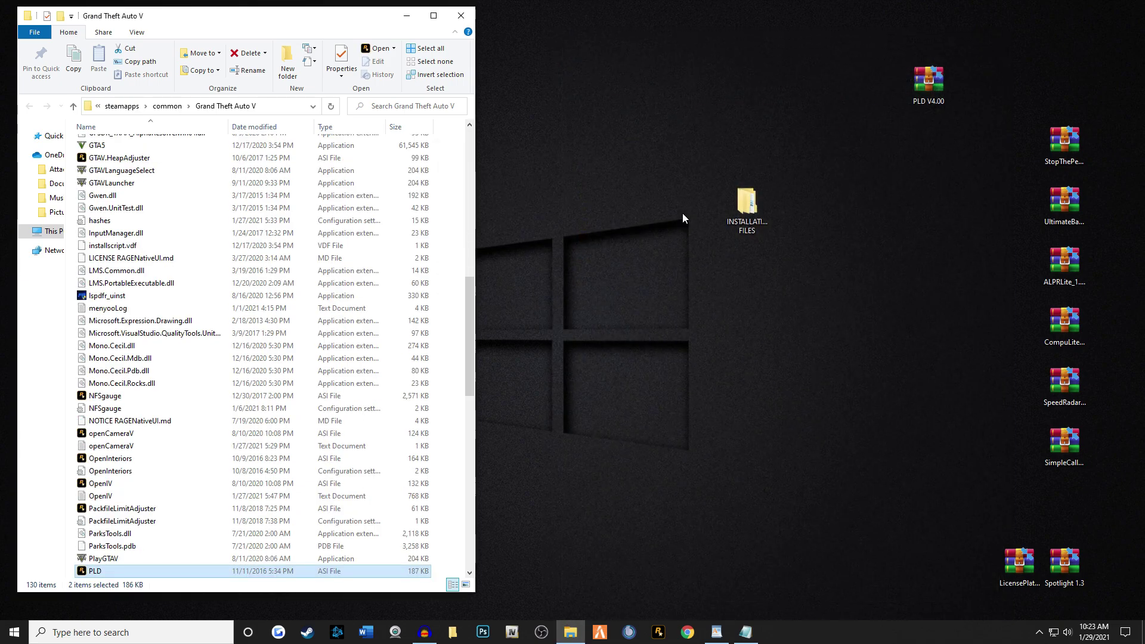
Step: Open the PLD configuration file in Notepad
{"action": "left_click_drag", "start_coordinate": [470, 285], "coordinate": [464, 367]}
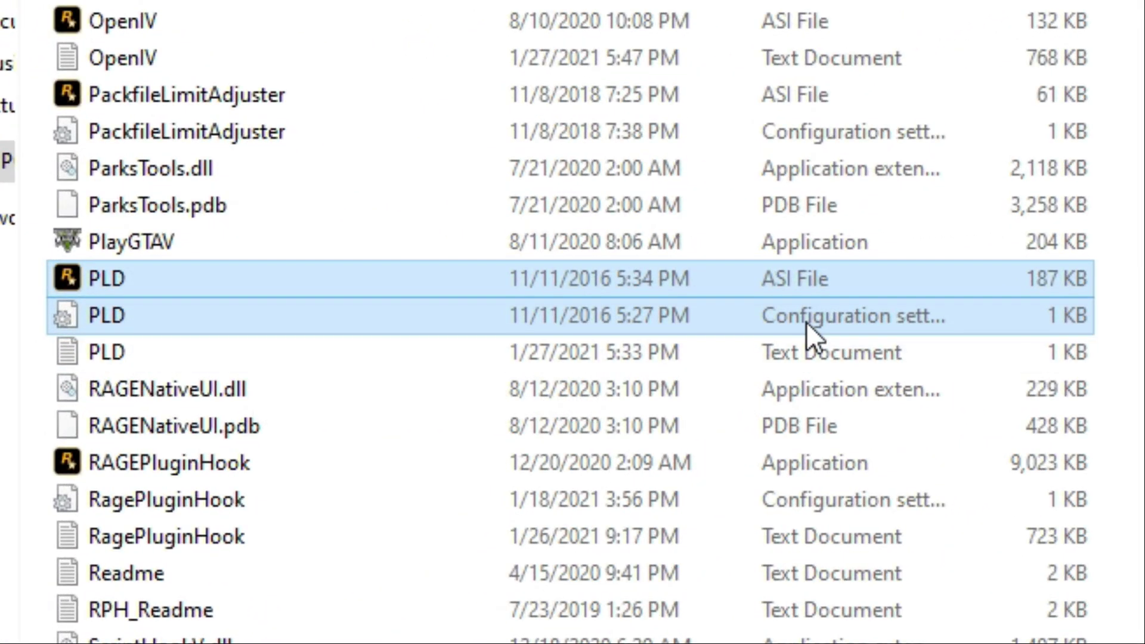
{"action": "left_click", "coordinate": [412, 294]}
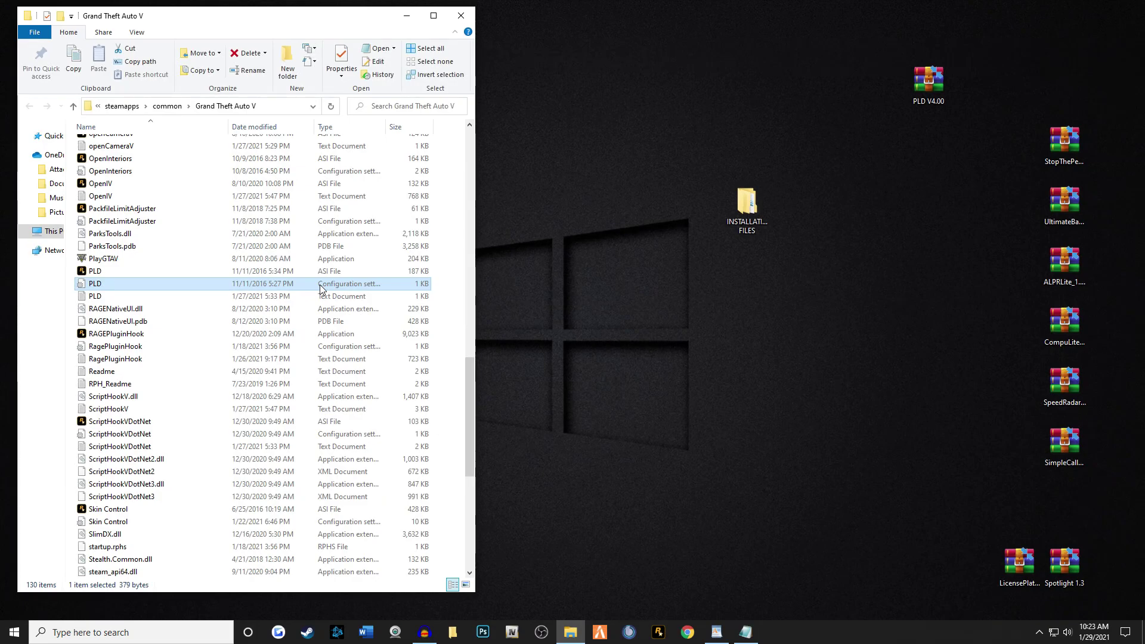
{"action": "double_click", "coordinate": [320, 285]}
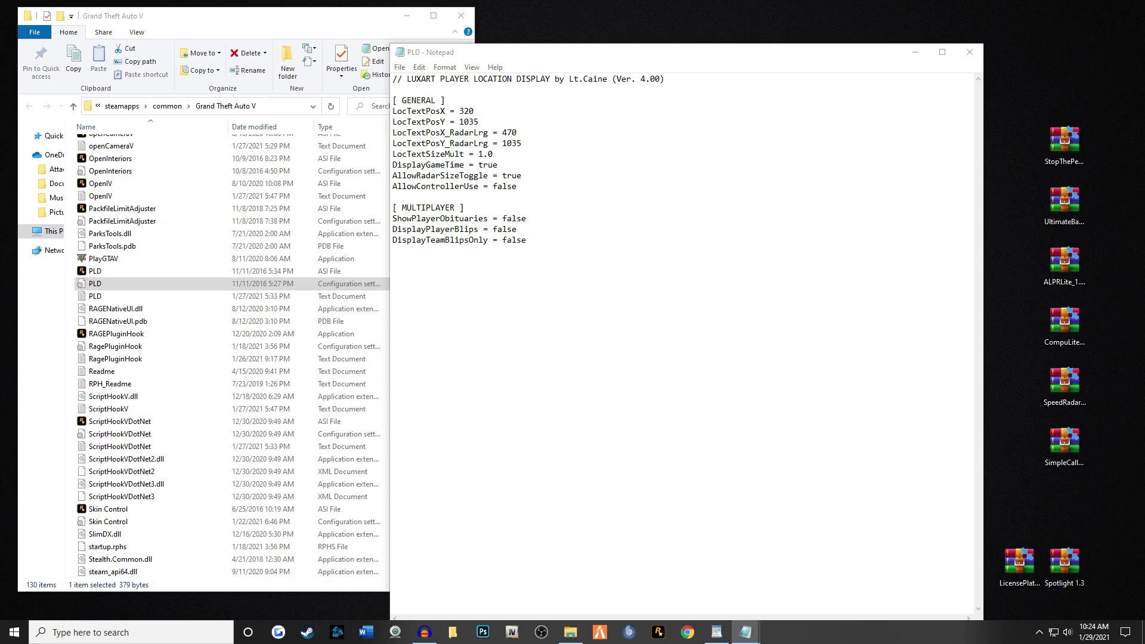
Step: Paste settings with LocTextPosY = 980 and LocTextSizeMult = 1.1, then save and close Notepad
{"action": "left_click_drag", "start_coordinate": [507, 240], "coordinate": [370, 67]}
{"action": "type", "text": "// LUXART PLAYER LOCATION DISPLAY by Lt.Caine (Ver. 4.00)  [ GENERAL ] LocTextPosX = 320 LocTextPosY = 980 LocTextPosX_RadarLrg = 470 LocTextPosY_RadarLrg = 1035 LocTextSizeMult = 1.1 DisplayGameTime = true AllowRadarSizeToggle = true AllowControllerUse = false  [ MULTIPLAYER ] ShowPlayerObituaries = false DisplayPlayerBlips = false DisplayTeamBlipsOnly = false"}
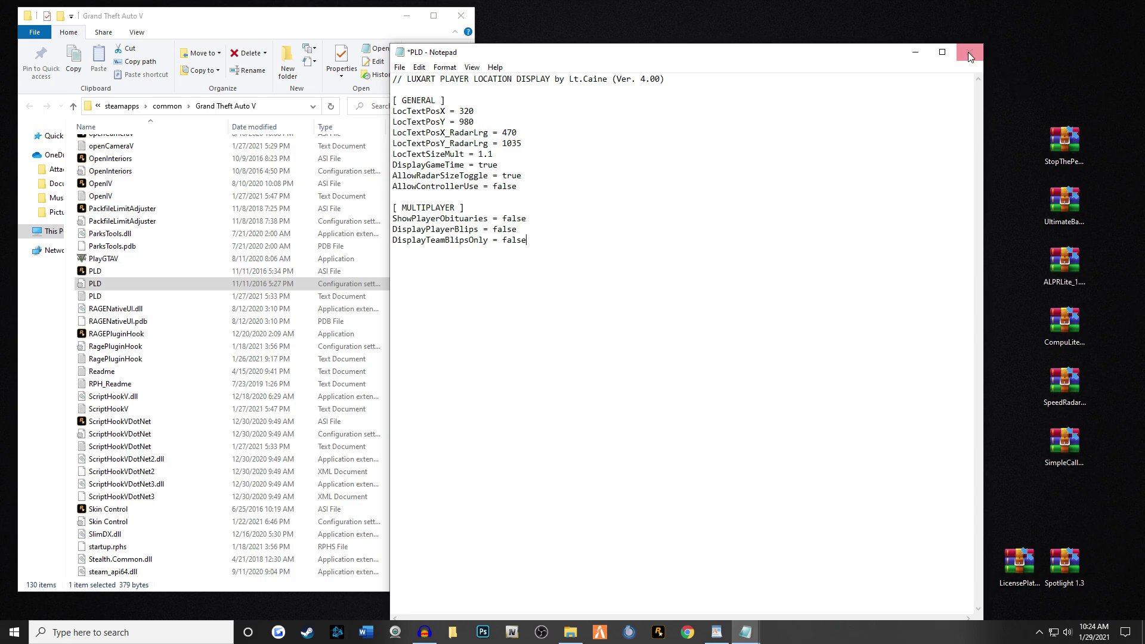
{"action": "left_click", "coordinate": [400, 70]}
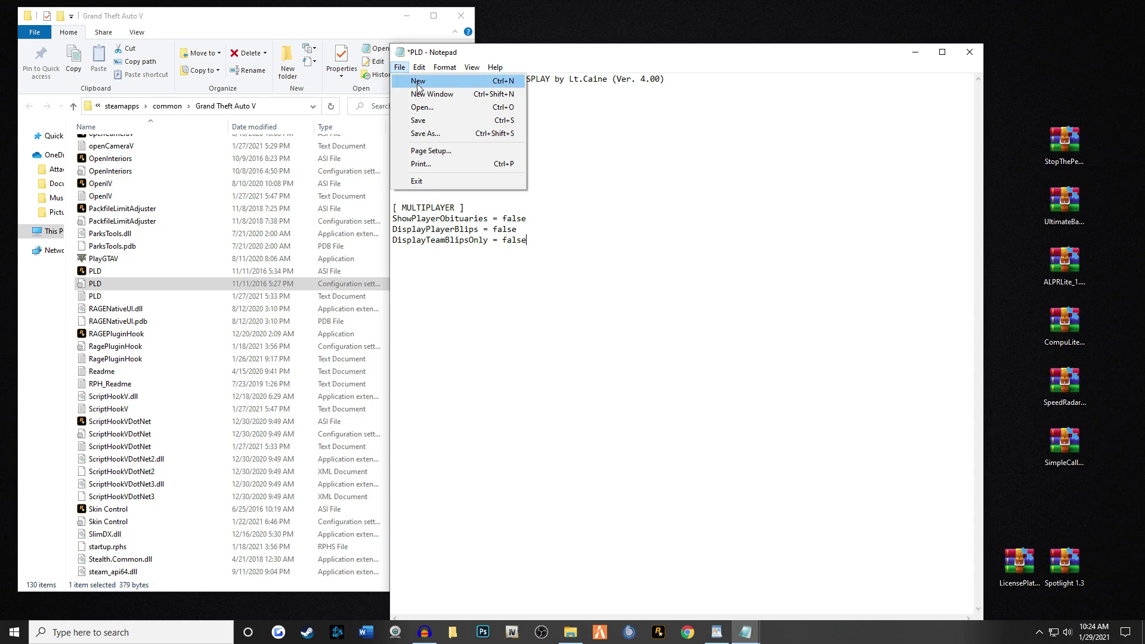
{"action": "left_click", "coordinate": [427, 119]}
{"action": "left_click", "coordinate": [967, 56]}
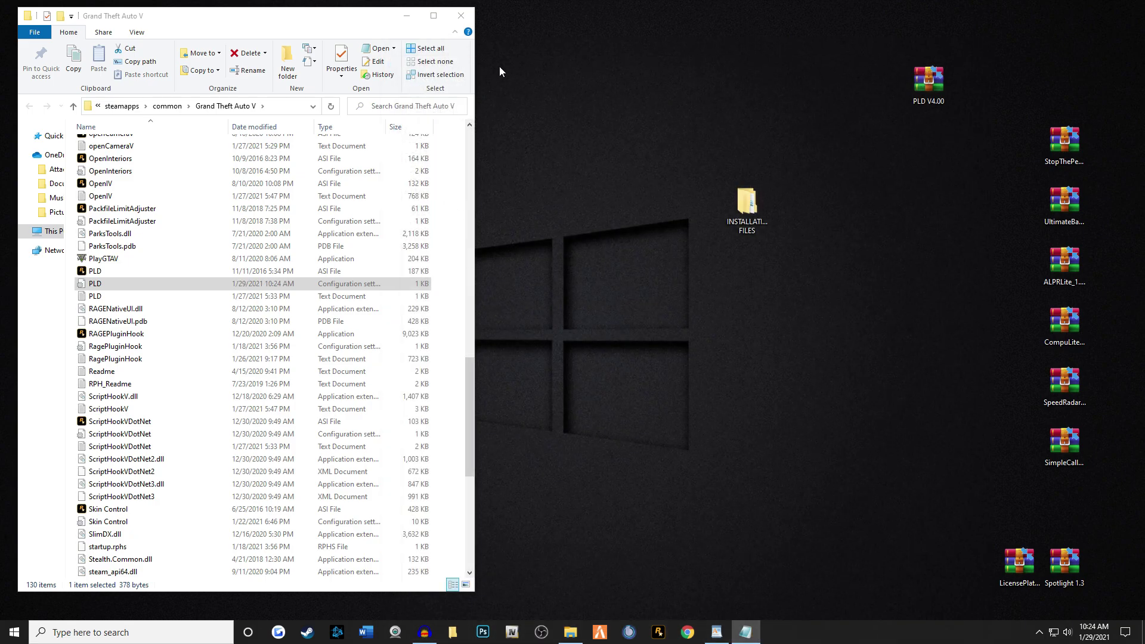
Step: Extract the StopThePed folder from its WinRAR archive onto the desktop
{"action": "left_click", "coordinate": [750, 202]}
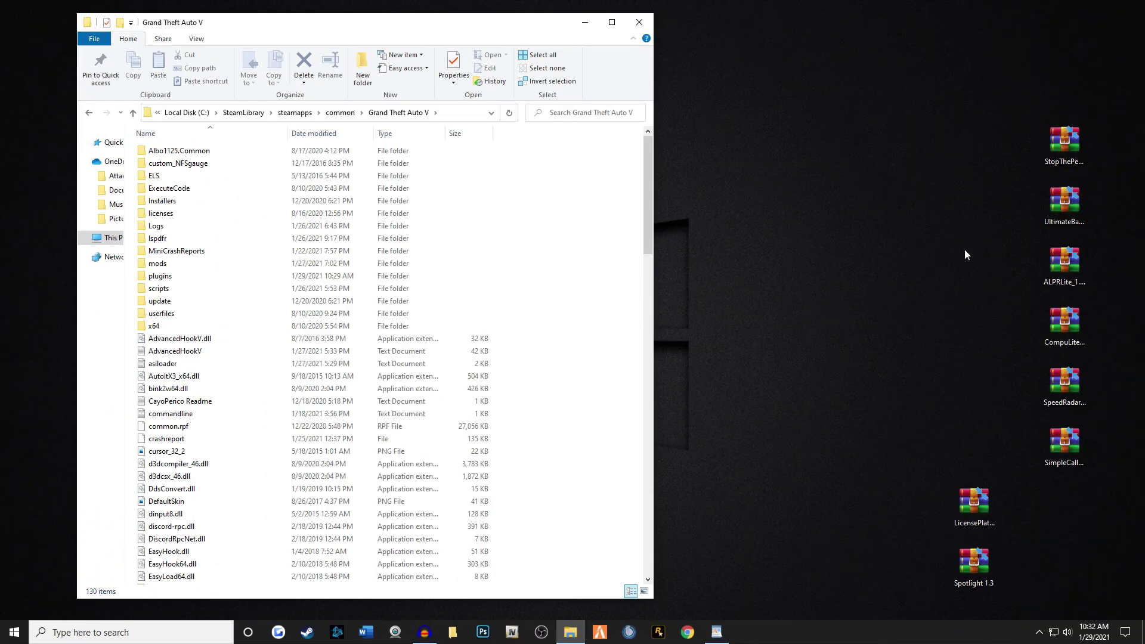
{"action": "double_click", "coordinate": [1058, 138]}
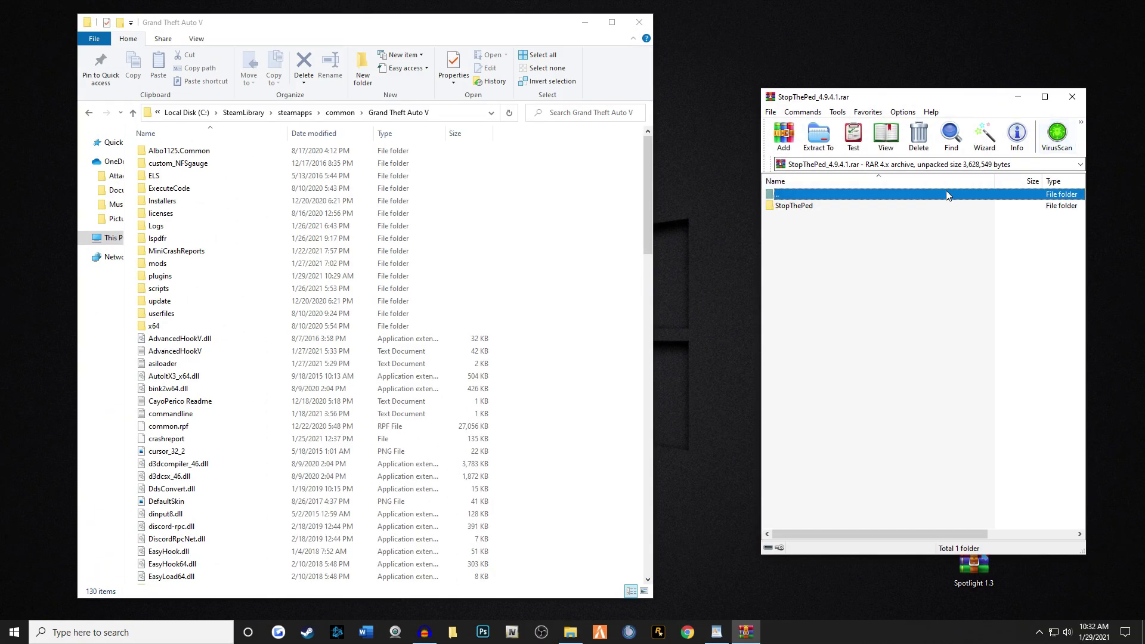
{"action": "left_click_drag", "start_coordinate": [799, 205], "coordinate": [804, 176]}
{"action": "left_click_drag", "start_coordinate": [817, 63], "coordinate": [921, 209]}
{"action": "left_click", "coordinate": [1071, 97]}
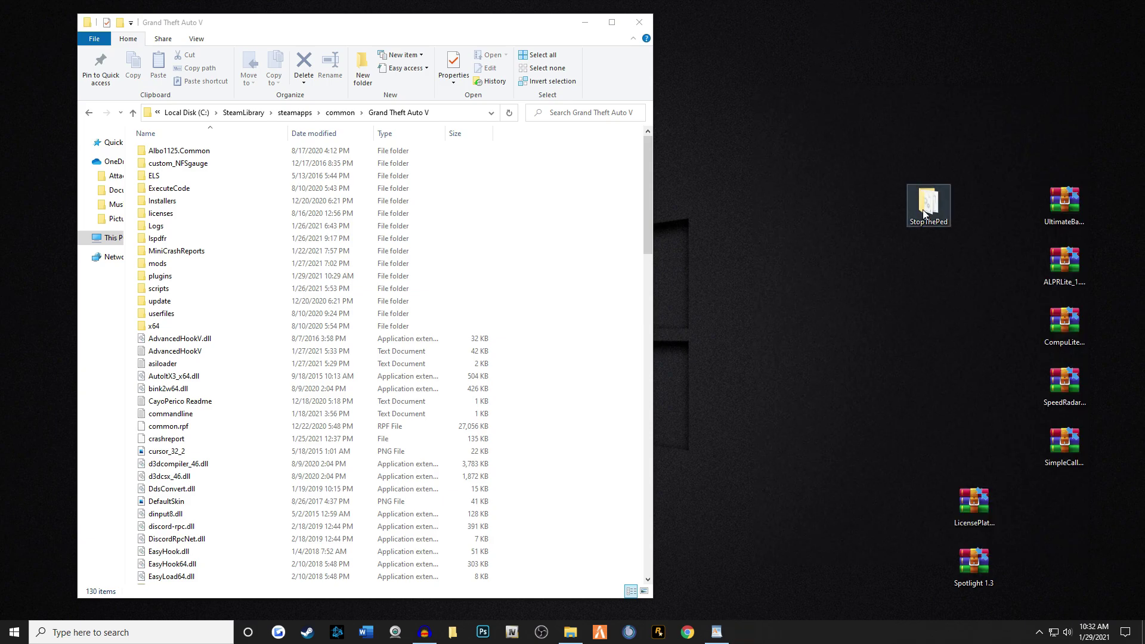
Step: Open the StopThePed folder beside the Grand Theft Auto V window and inspect its Plugins folder
{"action": "double_click", "coordinate": [922, 210]}
{"action": "left_click_drag", "start_coordinate": [485, 44], "coordinate": [1056, 40]}
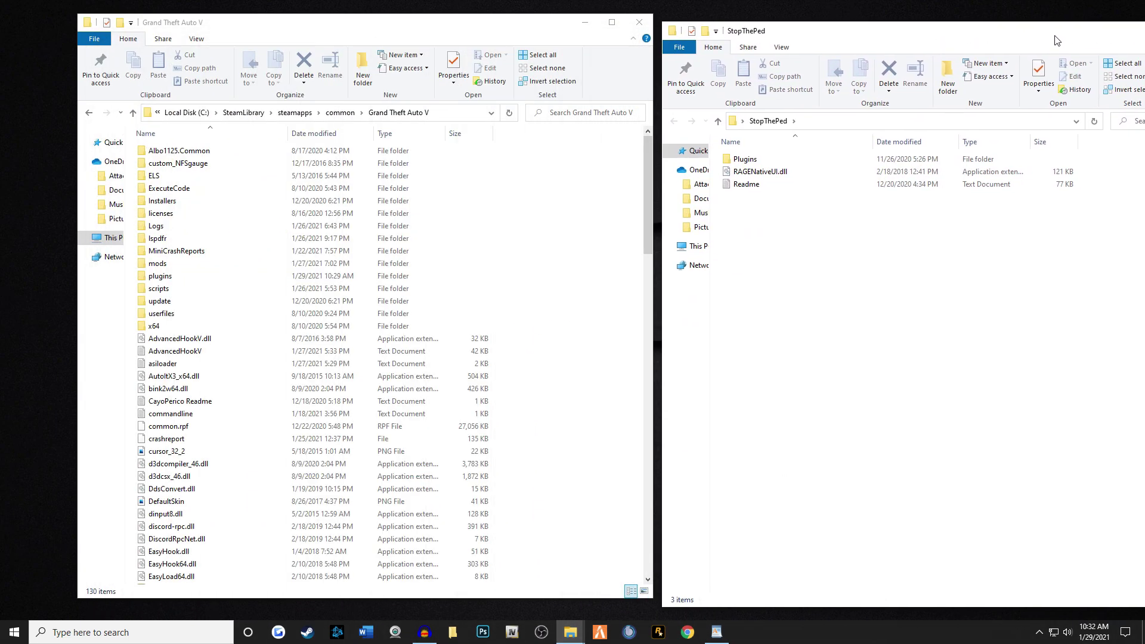
{"action": "left_click", "coordinate": [749, 162]}
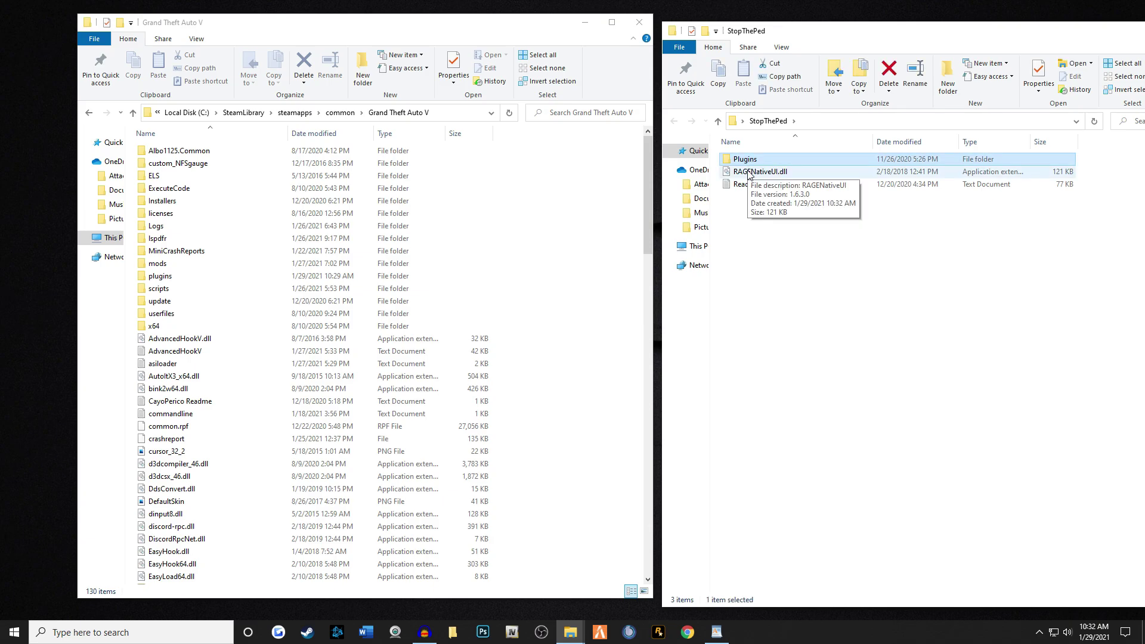
{"action": "left_click", "coordinate": [749, 172], "text": "ctrl"}
{"action": "left_click", "coordinate": [795, 334]}
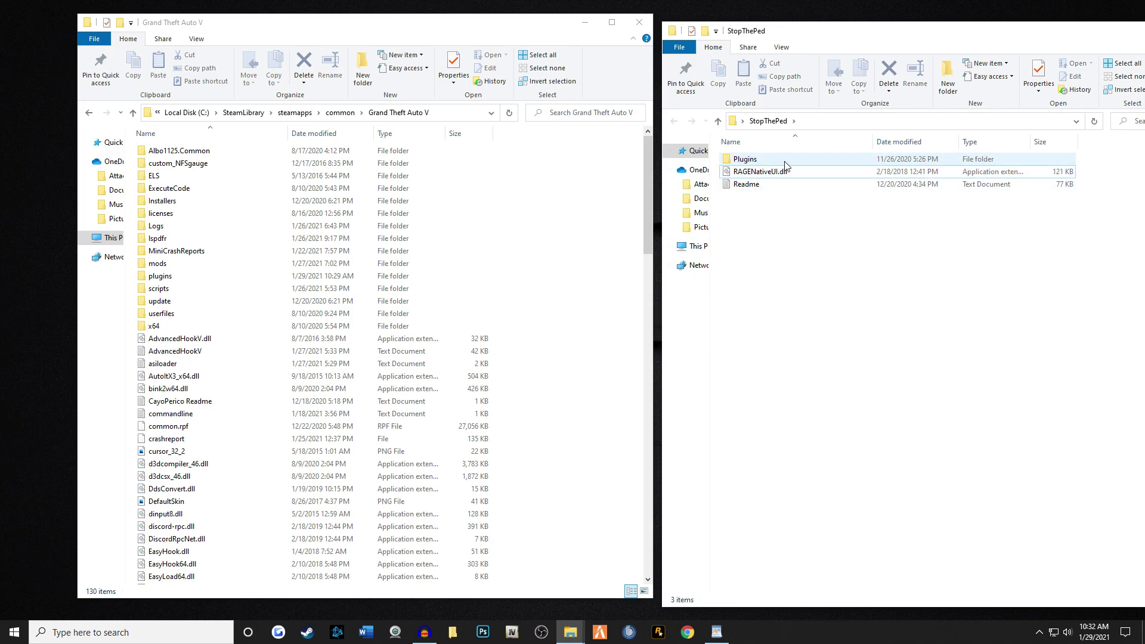
{"action": "left_click", "coordinate": [751, 165]}
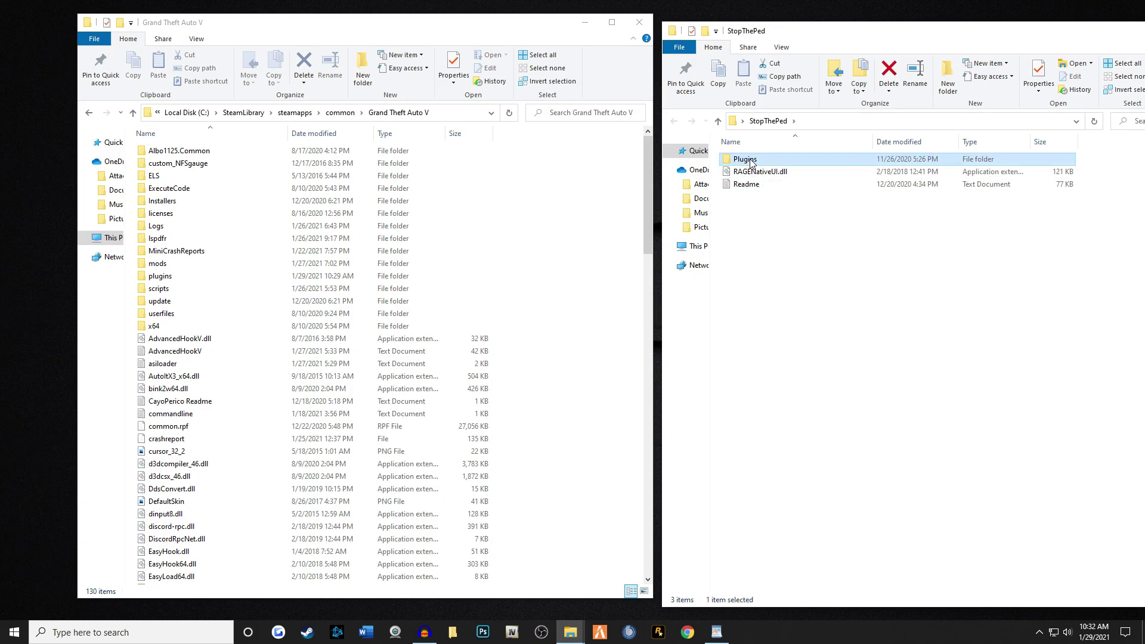
{"action": "double_click", "coordinate": [750, 161]}
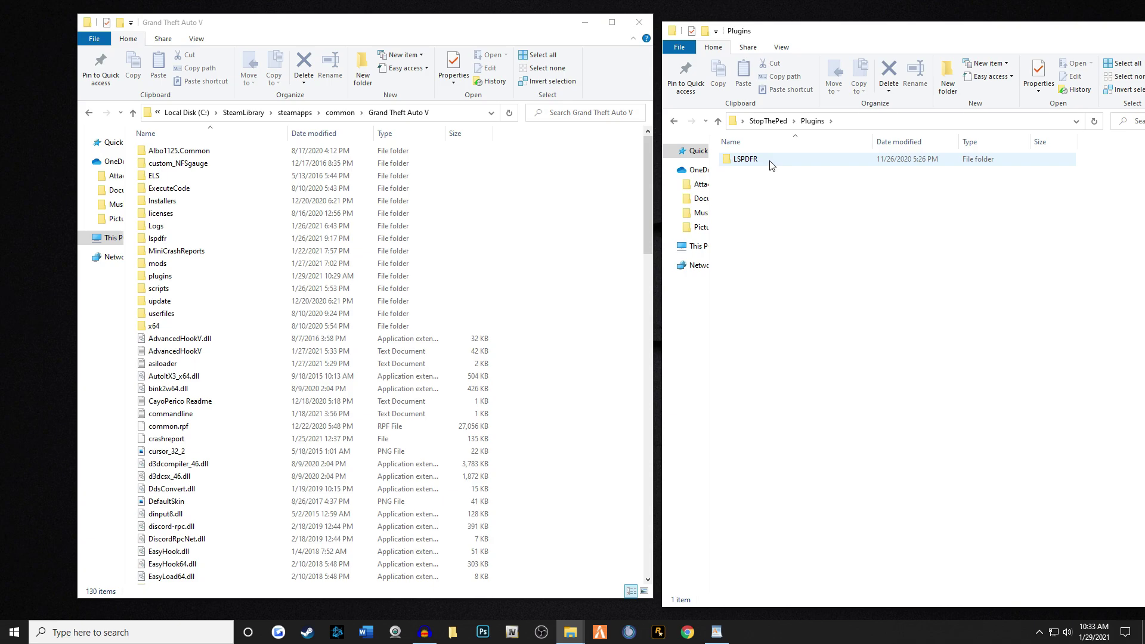
{"action": "left_click", "coordinate": [718, 121]}
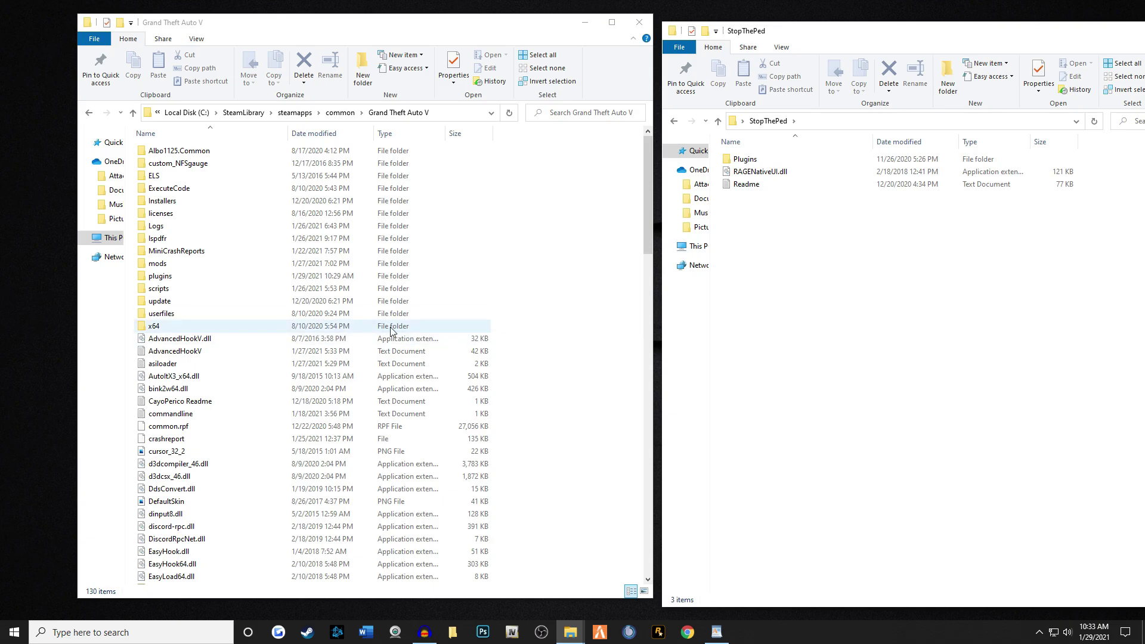
Step: Check the game's plugins folder, holding LSPD First Response.dll and its .pdb
{"action": "left_click", "coordinate": [168, 279]}
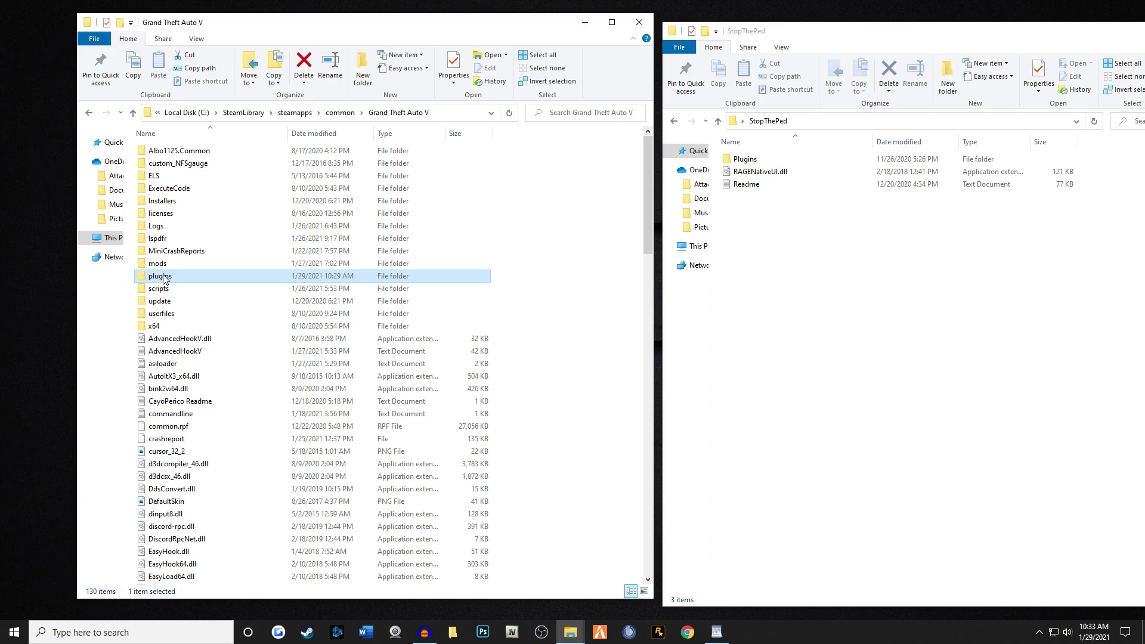
{"action": "double_click", "coordinate": [165, 278]}
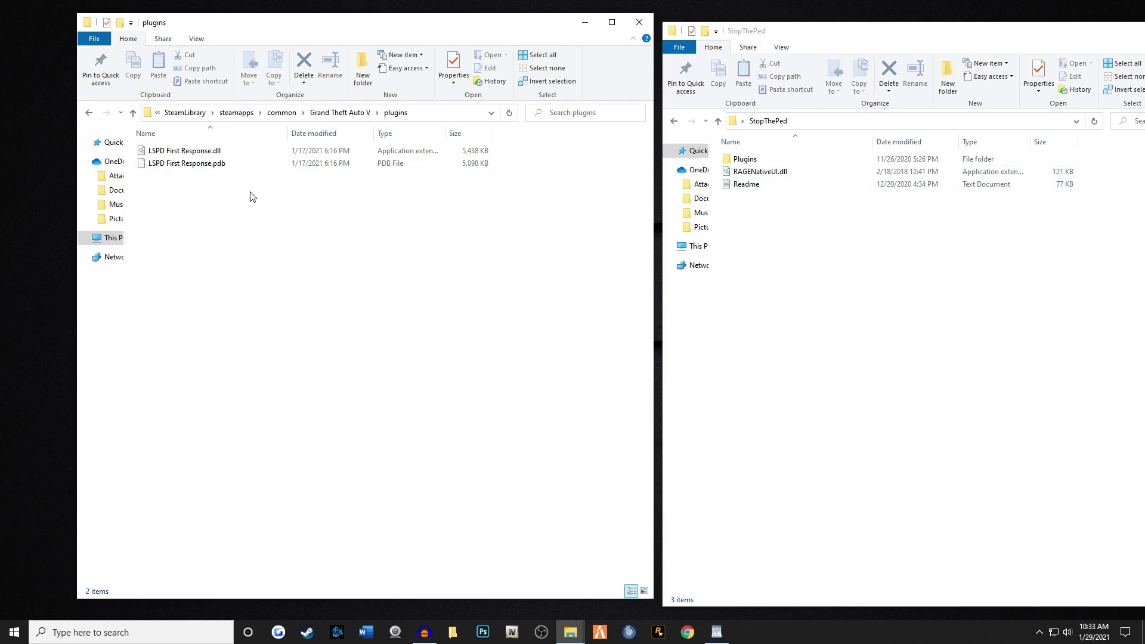
{"action": "left_click", "coordinate": [132, 116]}
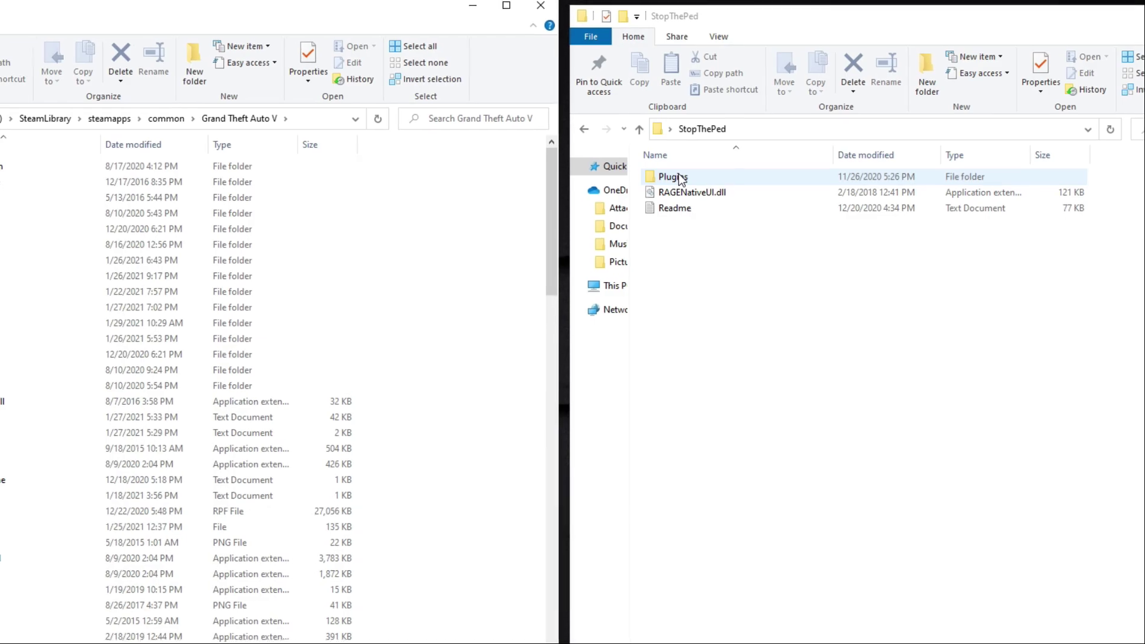
Step: Select StopThePed's Plugins folder together with RAGENativeUI.dll
{"action": "left_click", "coordinate": [644, 186]}
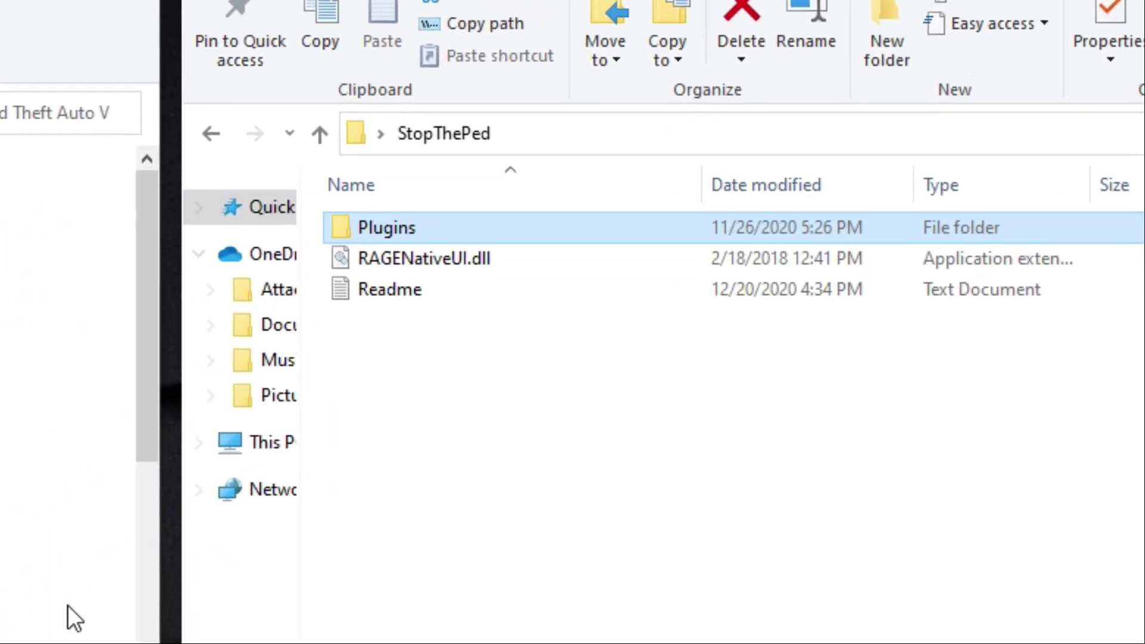
{"action": "left_click", "coordinate": [421, 258], "text": "ctrl"}
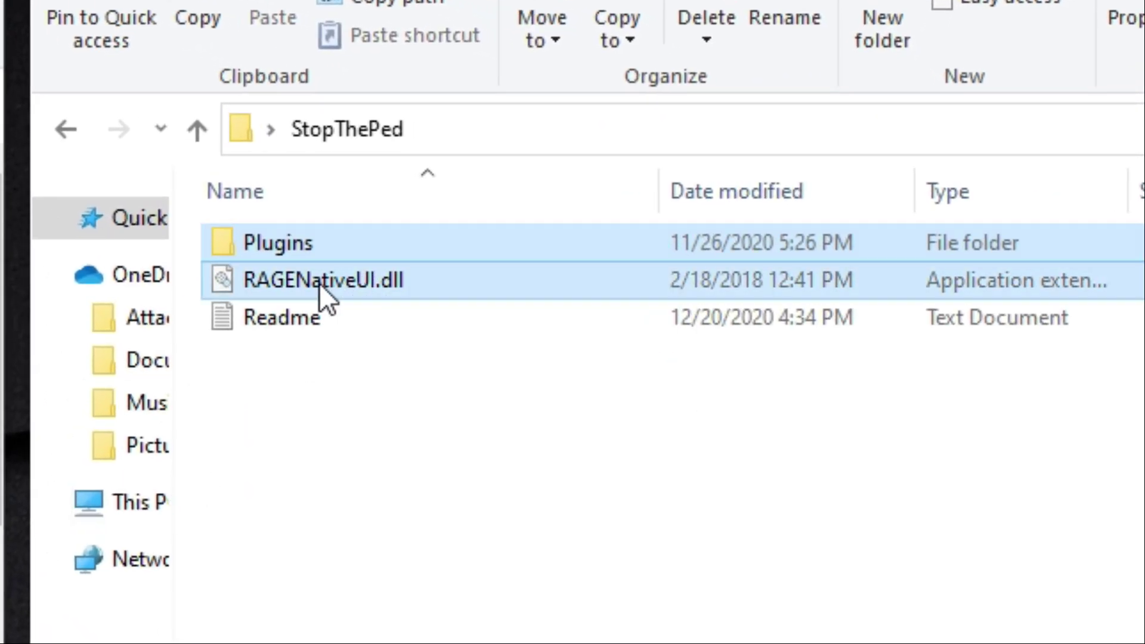
{"action": "left_click", "coordinate": [321, 282]}
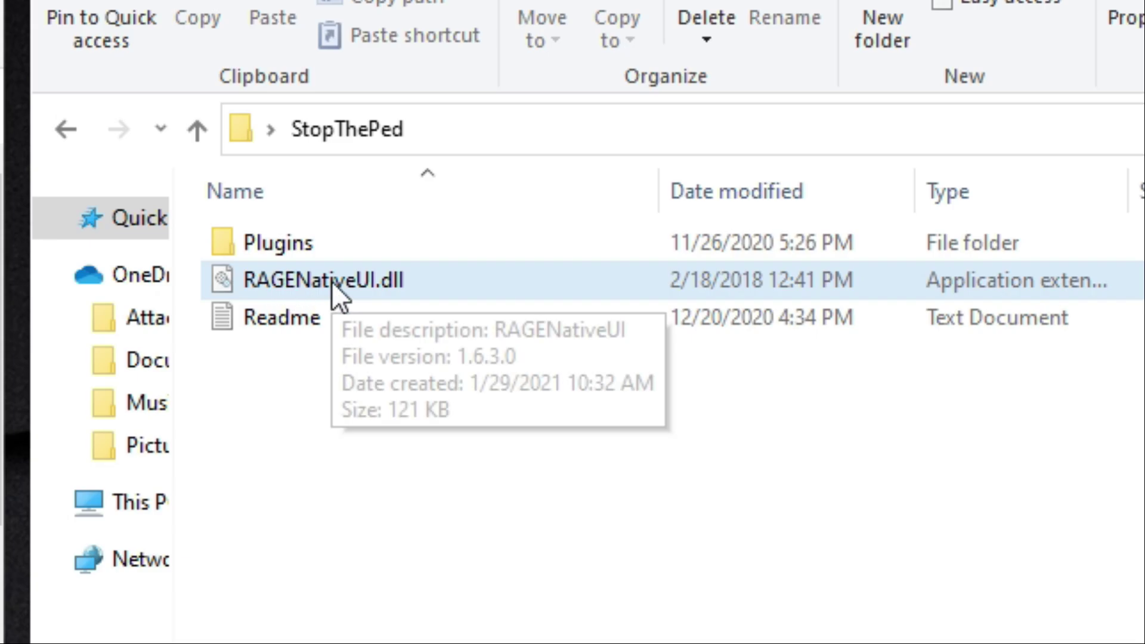
{"action": "left_click", "coordinate": [291, 246]}
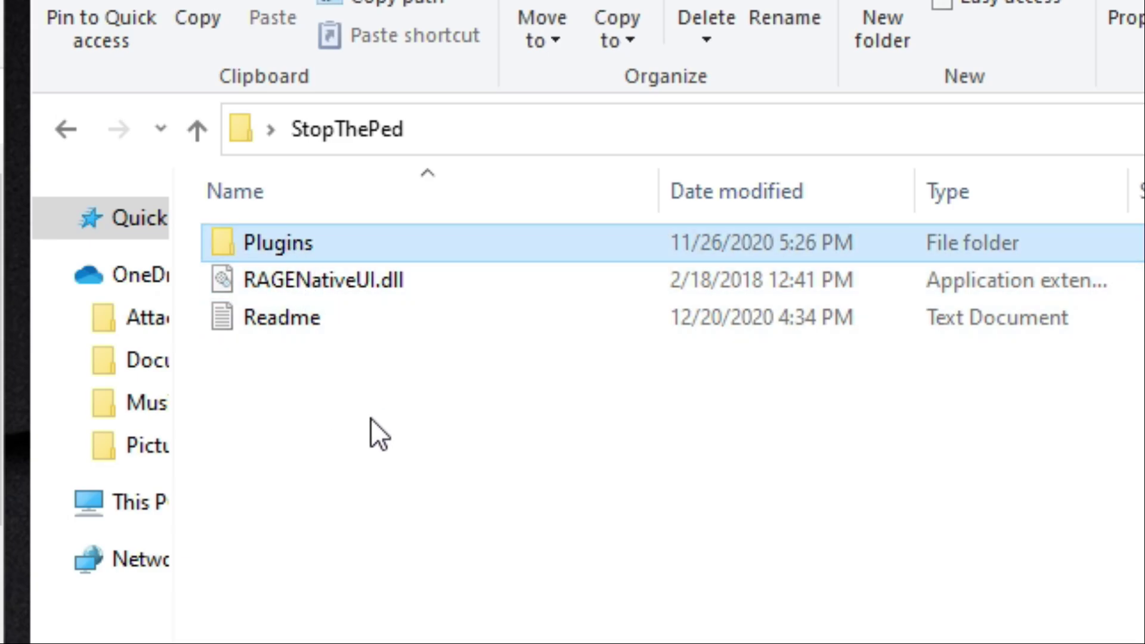
{"action": "left_click", "coordinate": [294, 281], "text": "ctrl"}
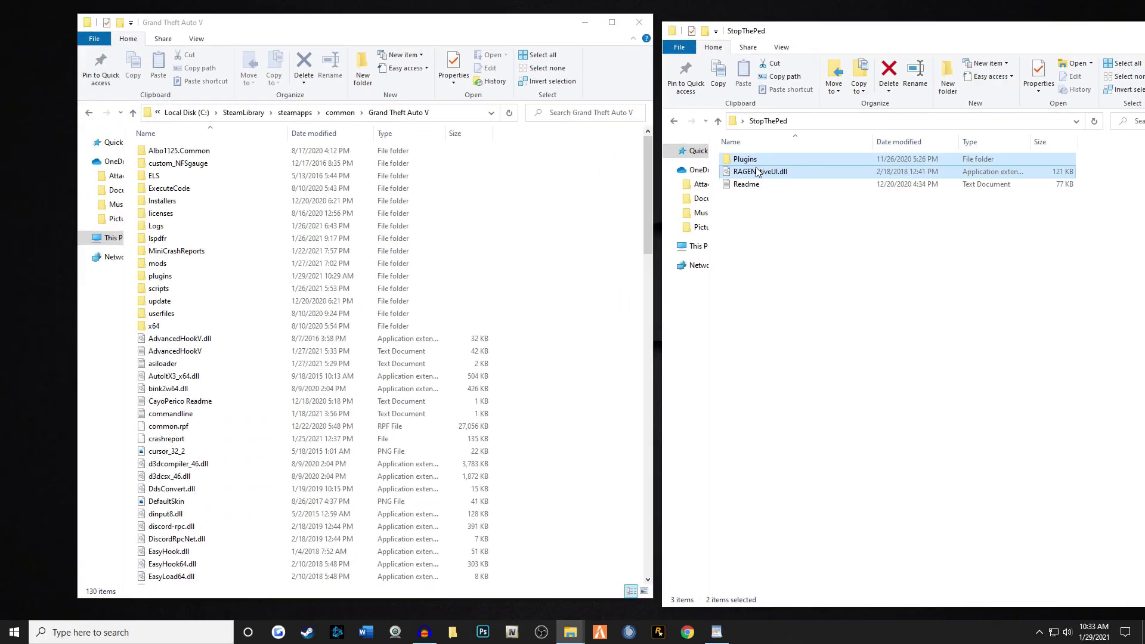
Step: Drop Plugins and RAGENativeUI.dll into Grand Theft Auto V, replacing the old DLL, and close StopThePed
{"action": "left_click_drag", "start_coordinate": [693, 193], "coordinate": [449, 501]}
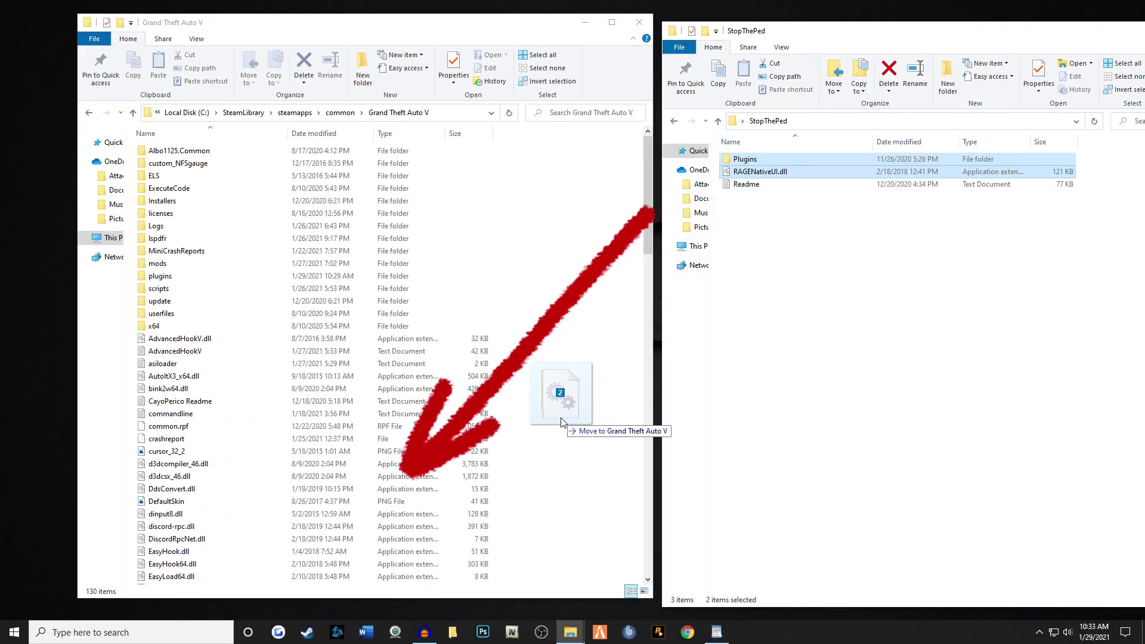
{"action": "left_click_drag", "start_coordinate": [561, 422], "coordinate": [563, 424]}
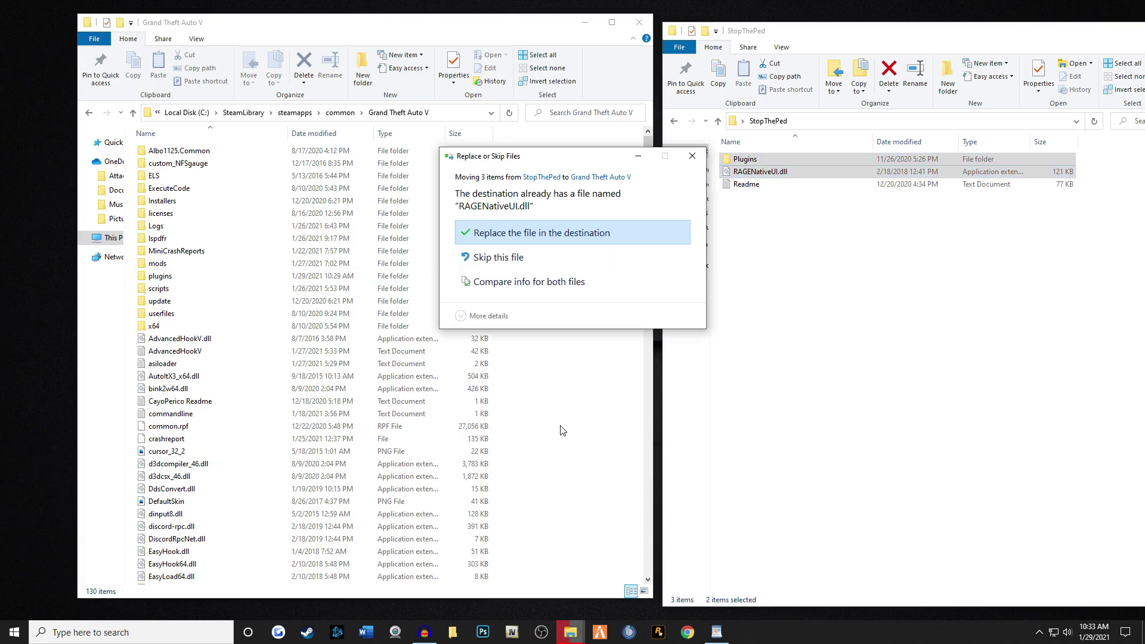
{"action": "left_click", "coordinate": [518, 245]}
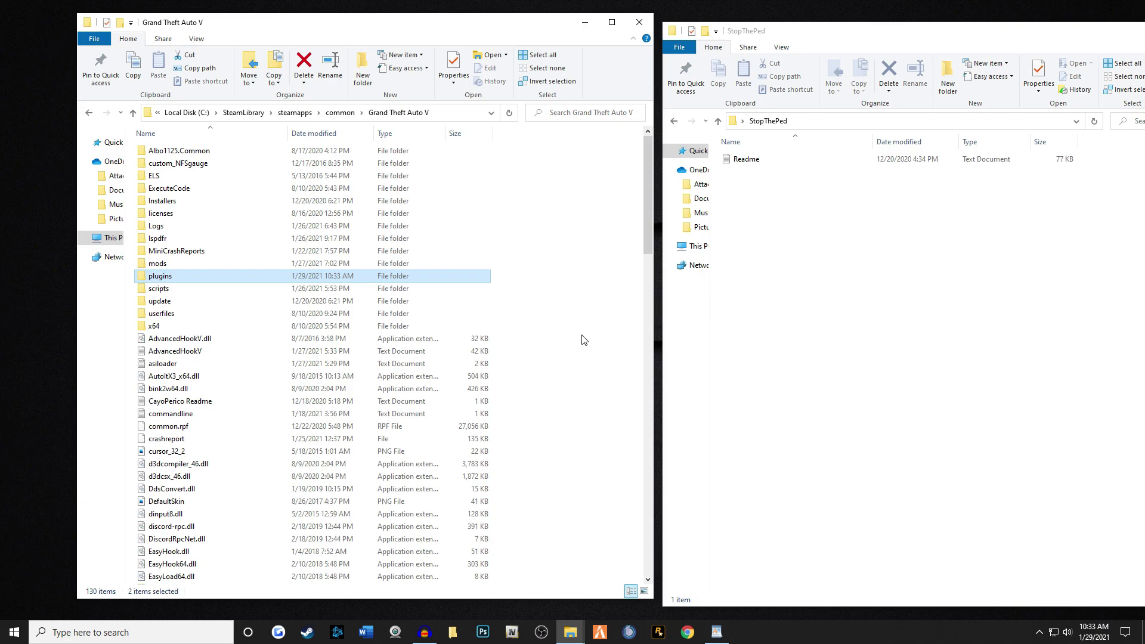
{"action": "left_click_drag", "start_coordinate": [1108, 32], "coordinate": [973, 49]}
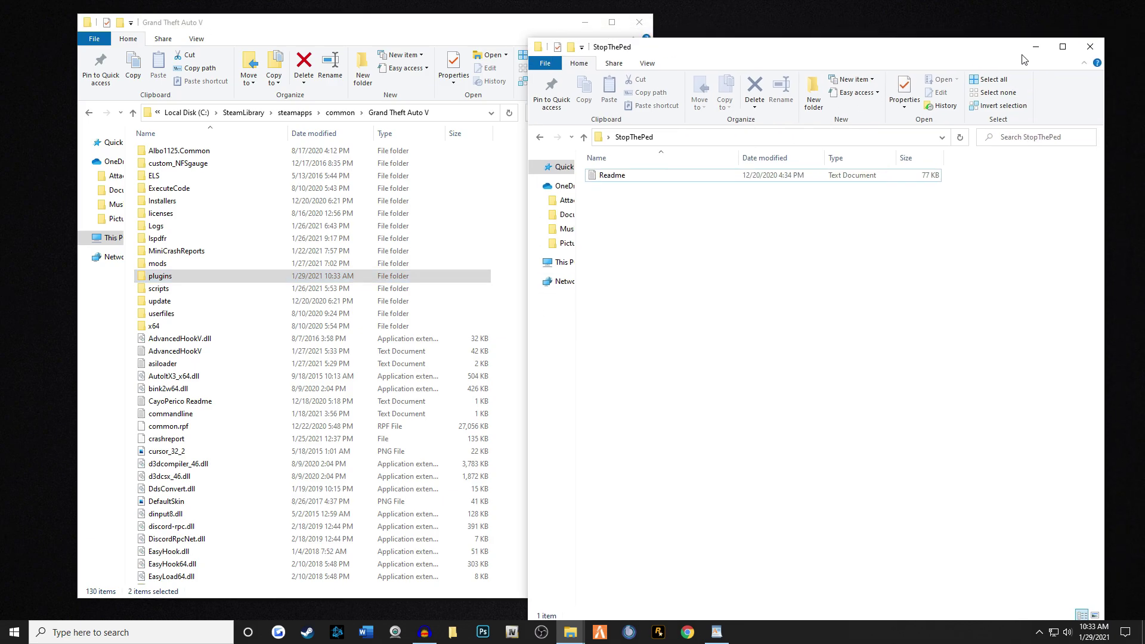
{"action": "left_click", "coordinate": [1089, 47]}
{"action": "left_click_drag", "start_coordinate": [460, 34], "coordinate": [645, 33]}
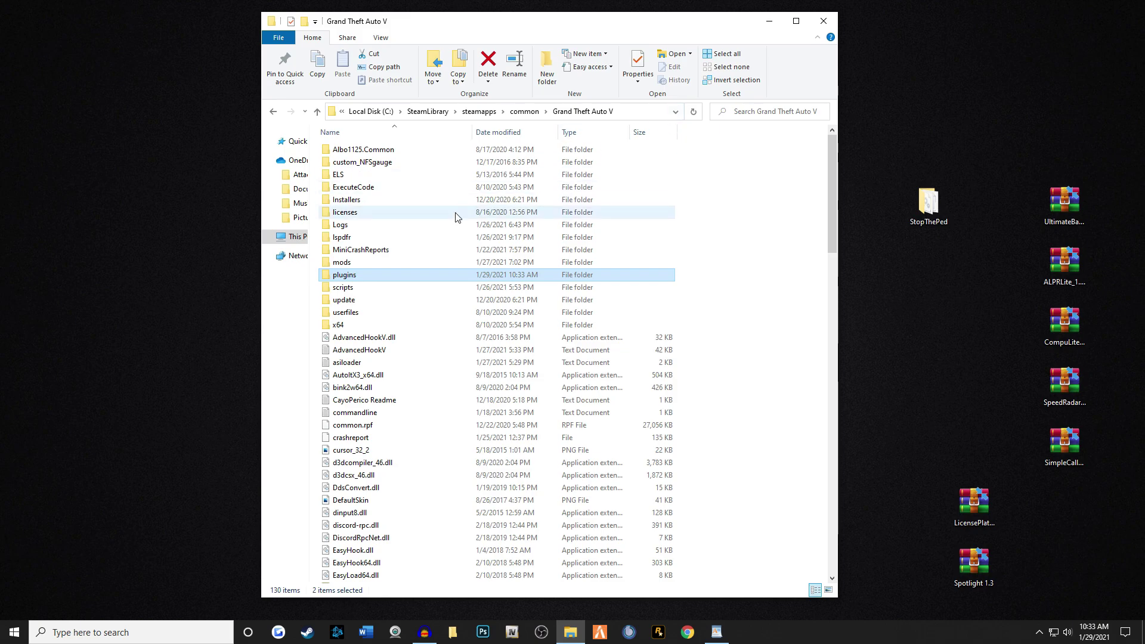
Step: Open plugins\LSPDFR in the game folder to find StopThePed.dll and its configuration file
{"action": "double_click", "coordinate": [364, 274]}
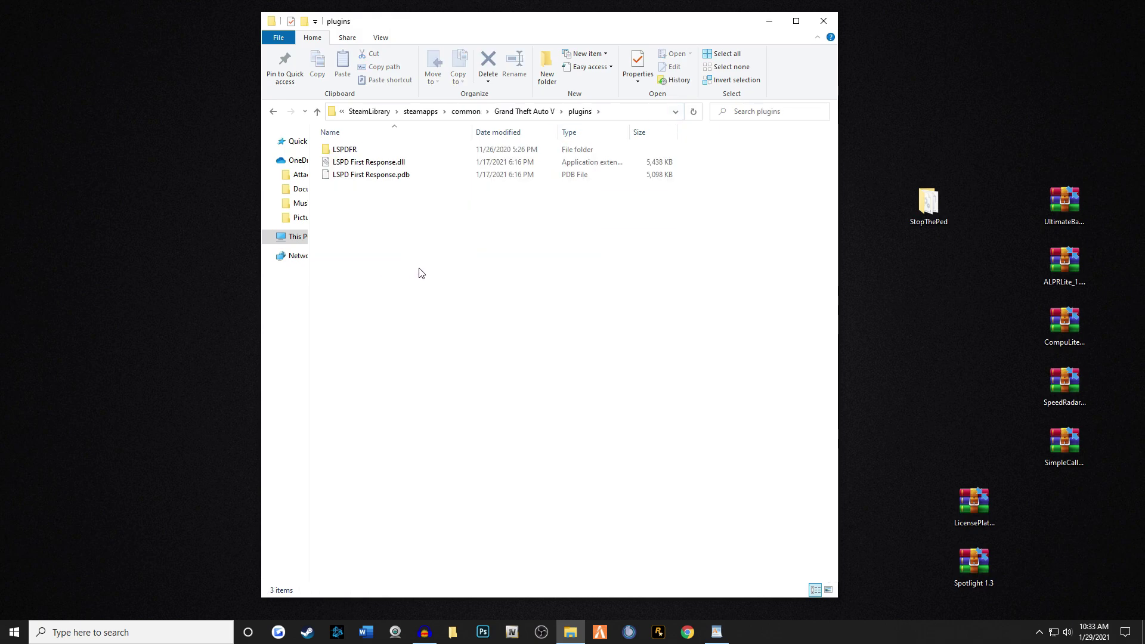
{"action": "left_click", "coordinate": [346, 150]}
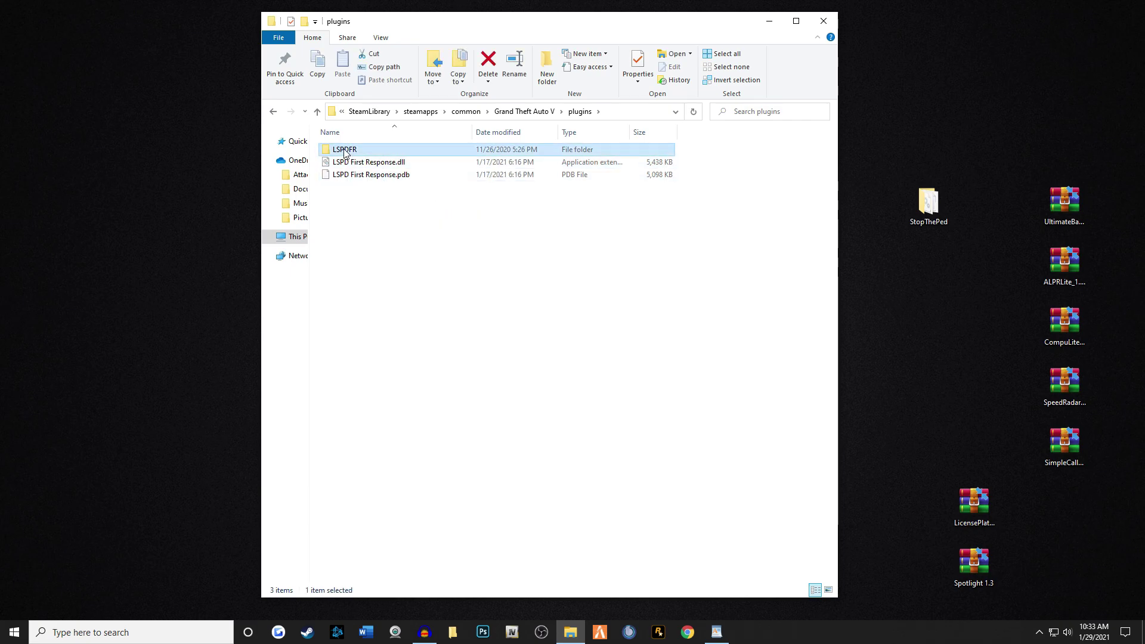
{"action": "left_click", "coordinate": [440, 300]}
{"action": "double_click", "coordinate": [350, 151]}
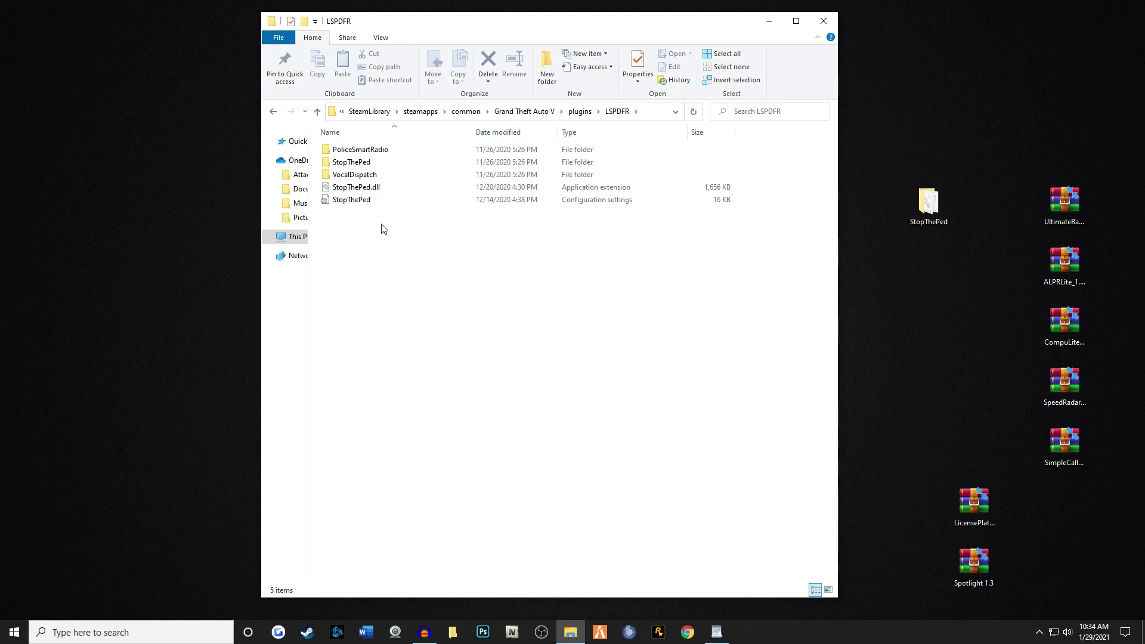
Step: Open the StopThePed config file in Notepad and scroll through its [Keys], [Buttons] and [Parameters] sections
{"action": "double_click", "coordinate": [356, 202]}
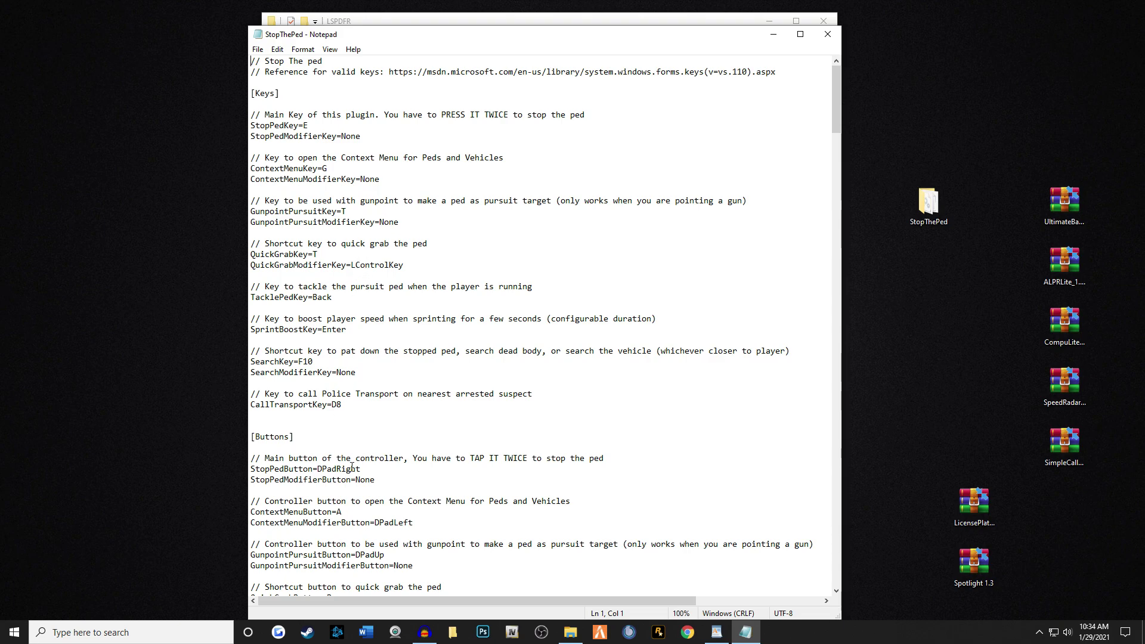
{"action": "scroll", "coordinate": [393, 506], "scroll_direction": "down", "scroll_amount": 11}
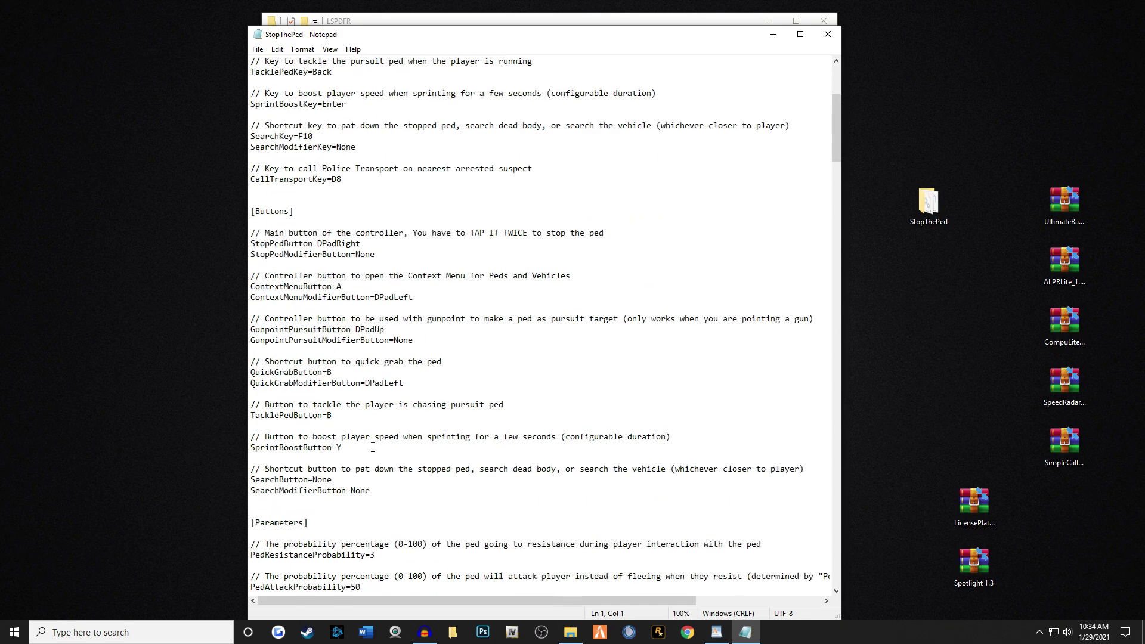
{"action": "scroll", "coordinate": [350, 409], "scroll_direction": "down", "scroll_amount": 5}
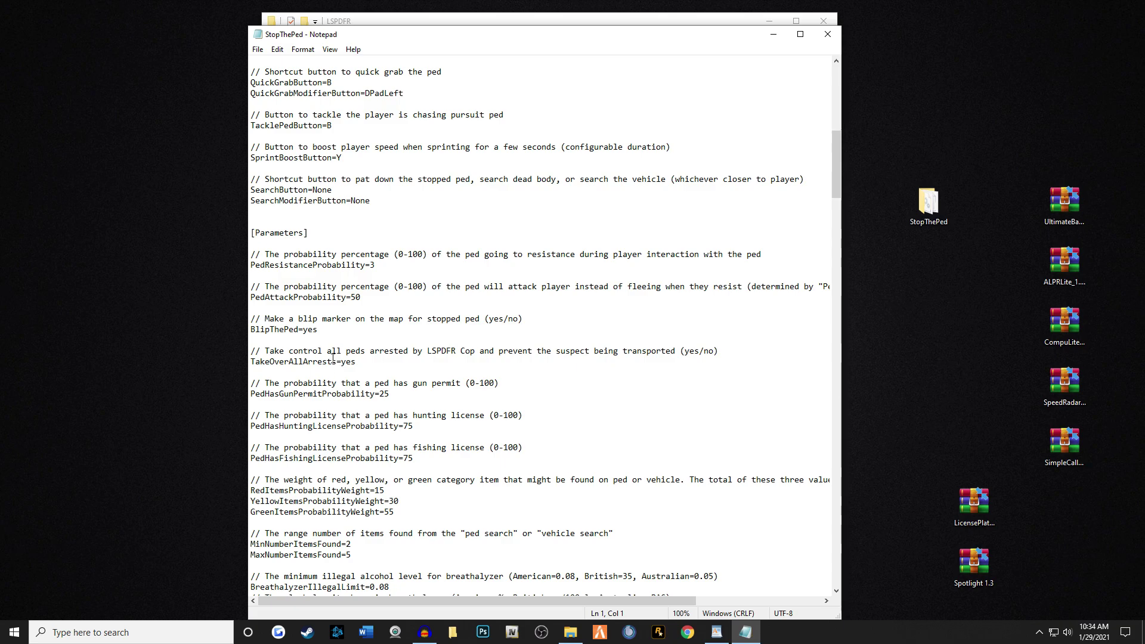
{"action": "scroll", "coordinate": [399, 453], "scroll_direction": "down", "scroll_amount": 5}
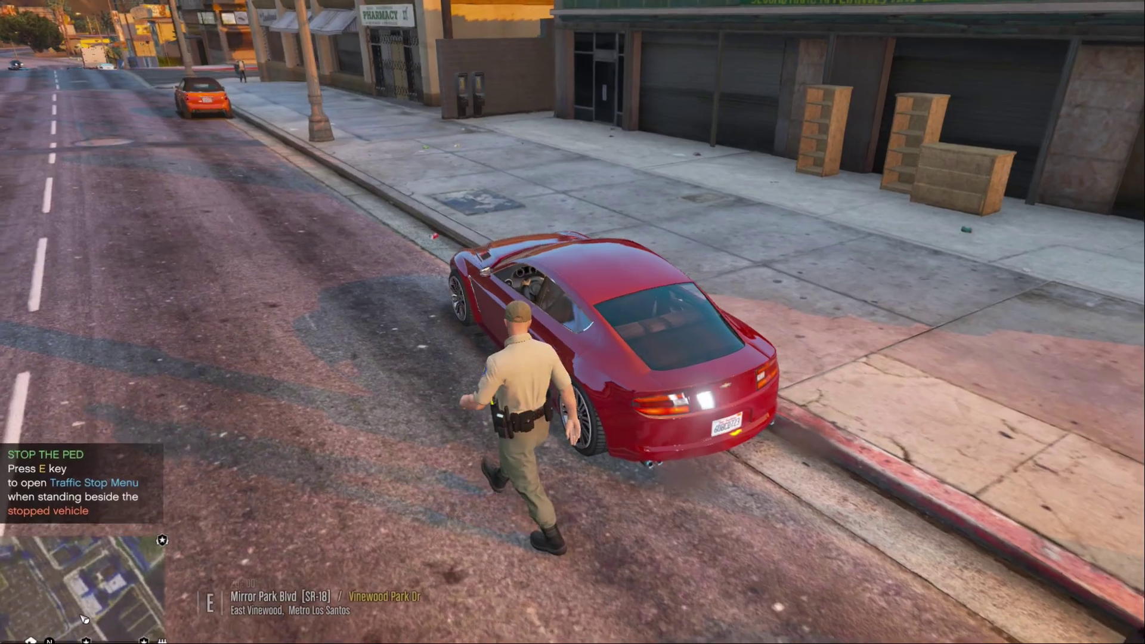
Step: Bring up the Traffic Stop Menu with E beside the red car, browsing Question The Driver and Ask Driver for
{"action": "key", "text": "e"}
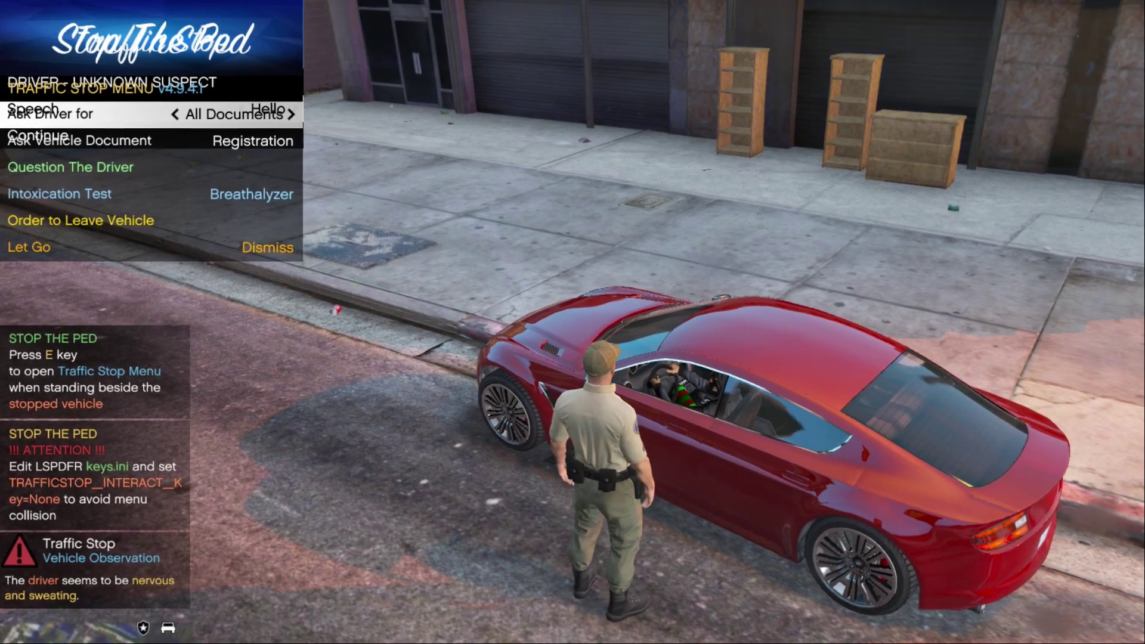
{"action": "key", "text": "Up"}
{"action": "key", "text": "Down"}
{"action": "key", "text": "Down"}
{"action": "key", "text": "Down"}
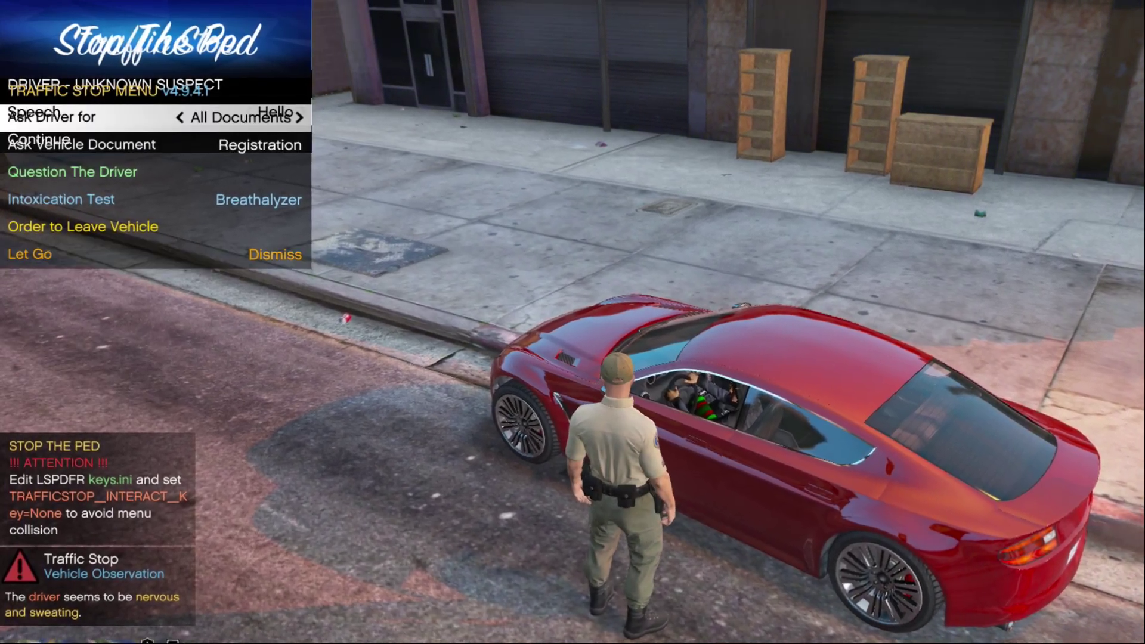
{"action": "key", "text": "Up"}
{"action": "key", "text": "Up"}
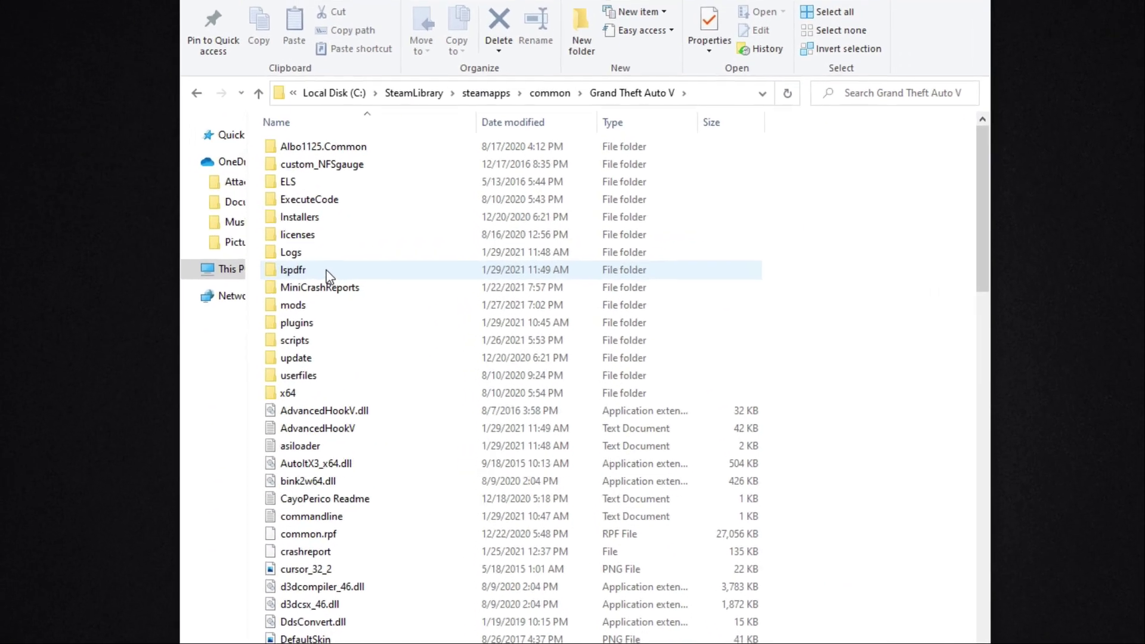
Step: Open the lspdfr keys file in Notepad and change TRAFFICSTOP_INTERACT_Key from E to None
{"action": "left_click", "coordinate": [322, 272]}
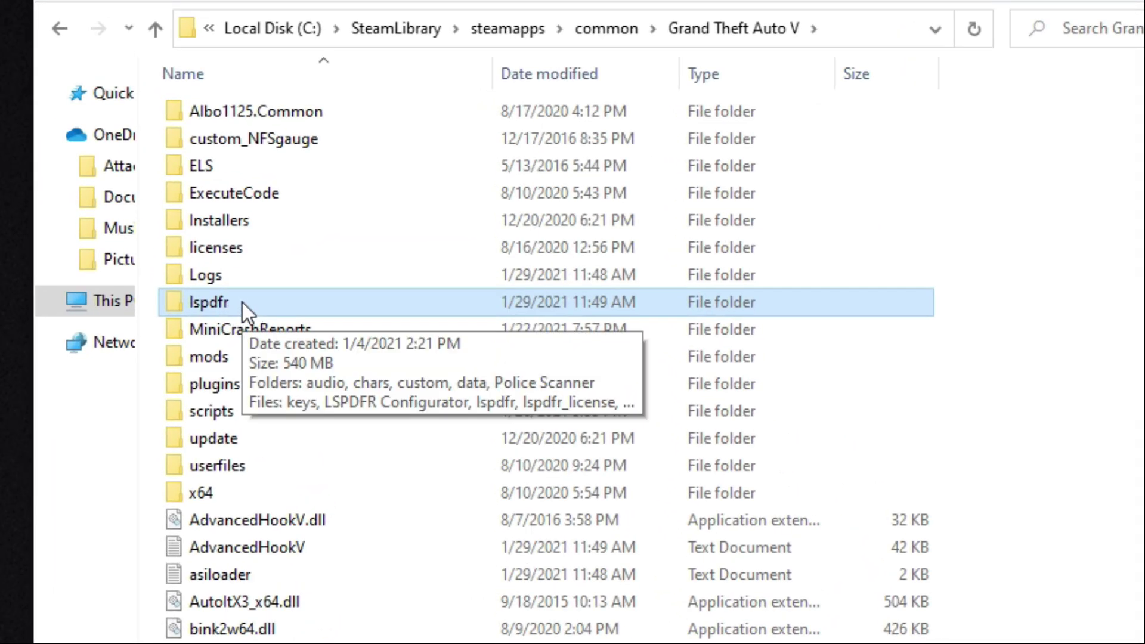
{"action": "double_click", "coordinate": [242, 302]}
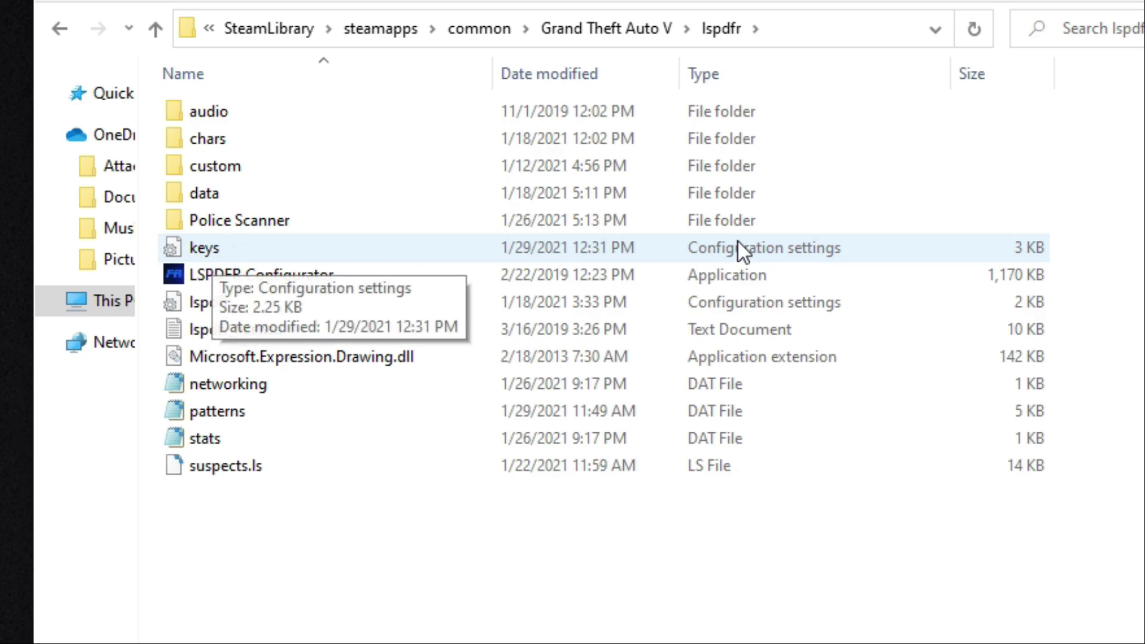
{"action": "double_click", "coordinate": [204, 248]}
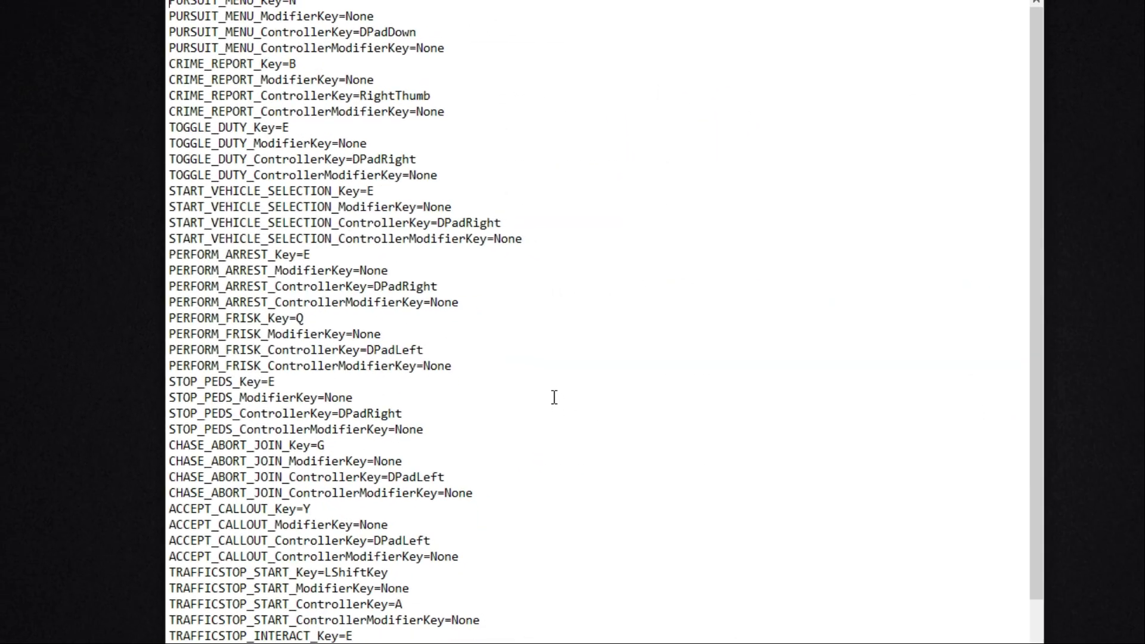
{"action": "scroll", "coordinate": [322, 373], "scroll_direction": "down", "scroll_amount": 5}
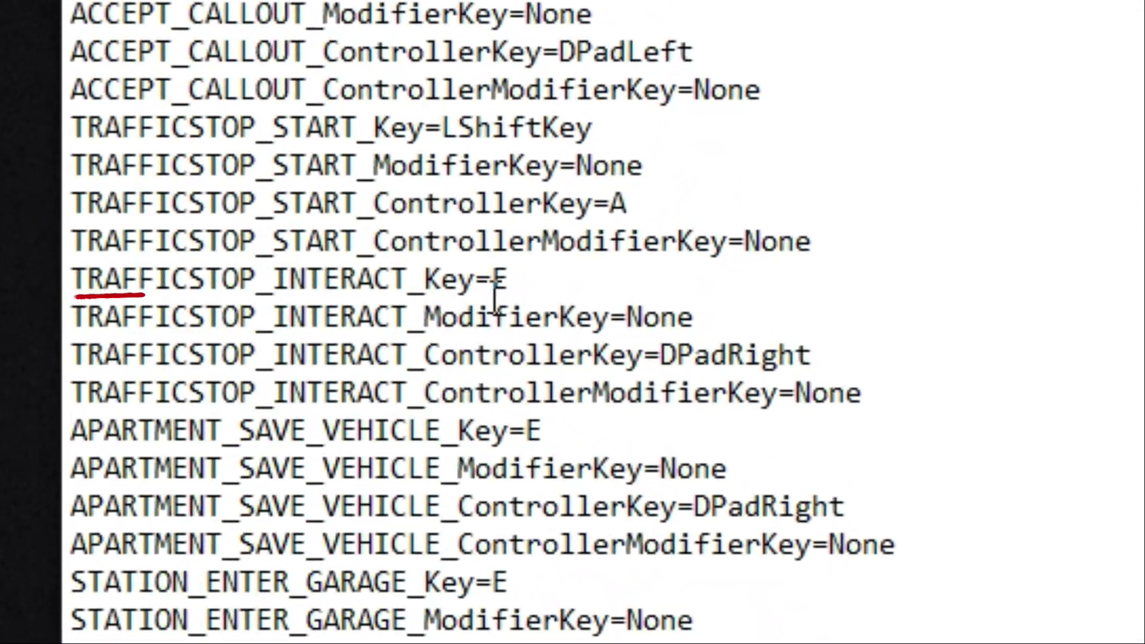
{"action": "left_click_drag", "start_coordinate": [521, 278], "coordinate": [499, 278]}
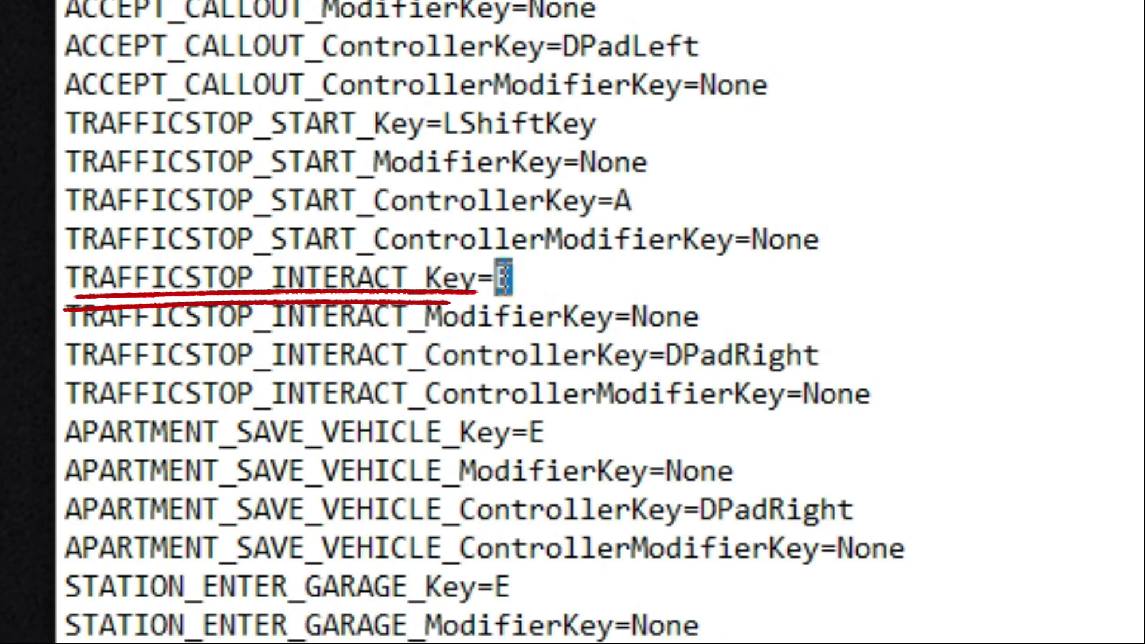
{"action": "type", "text": "None"}
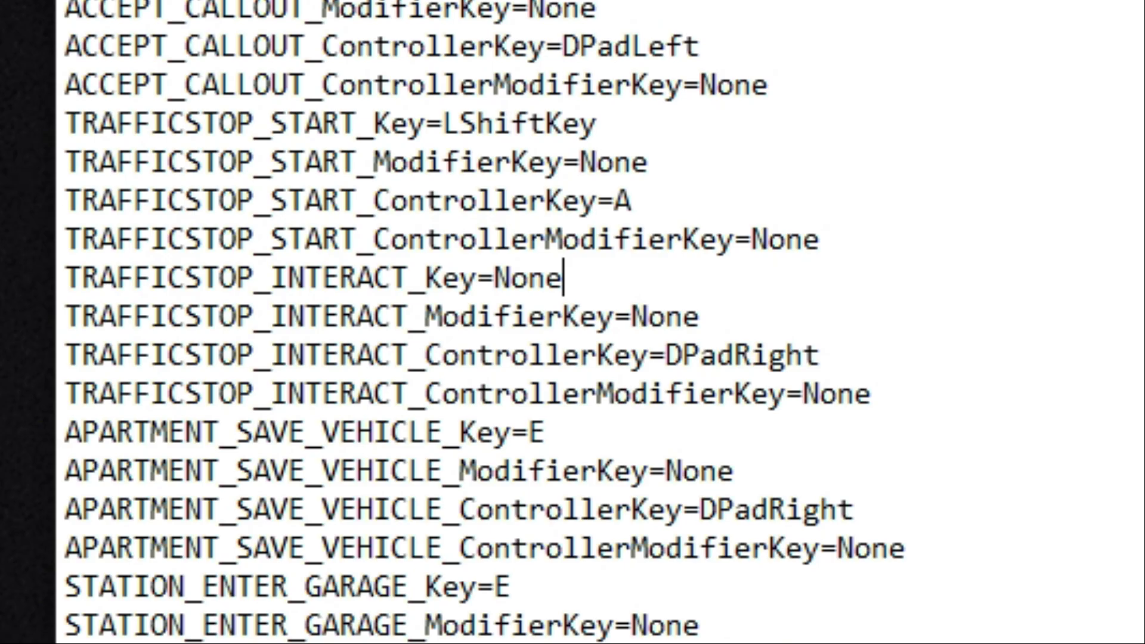